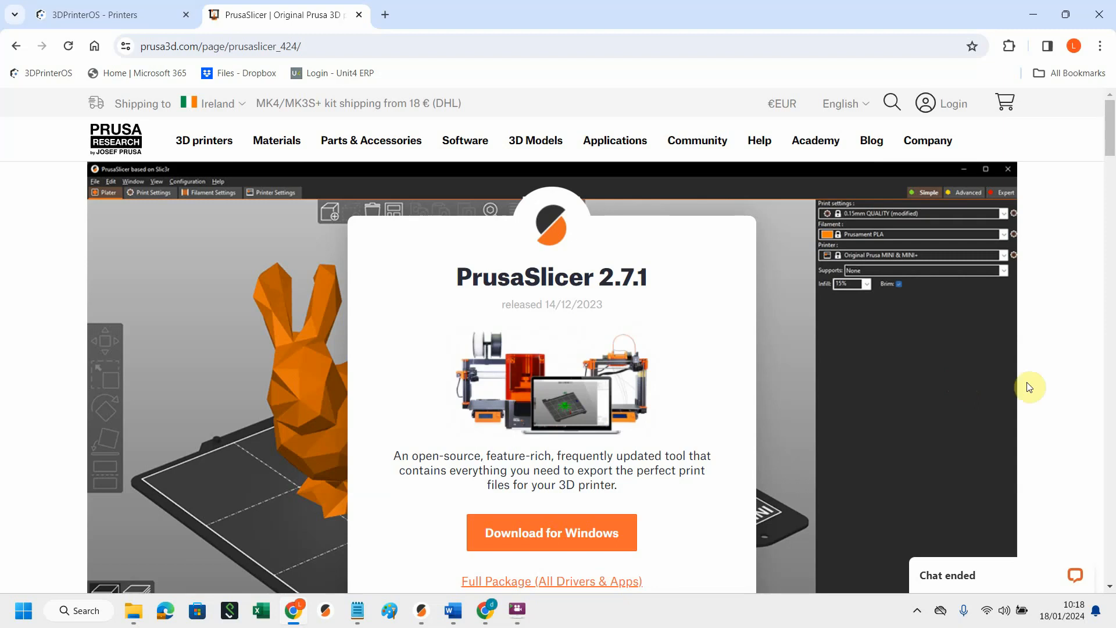
- Switch to PrusaSlicer and start the Configuration Wizard
{"action": "scroll", "coordinate": [702, 405], "scroll_direction": "down", "scroll_amount": 1}
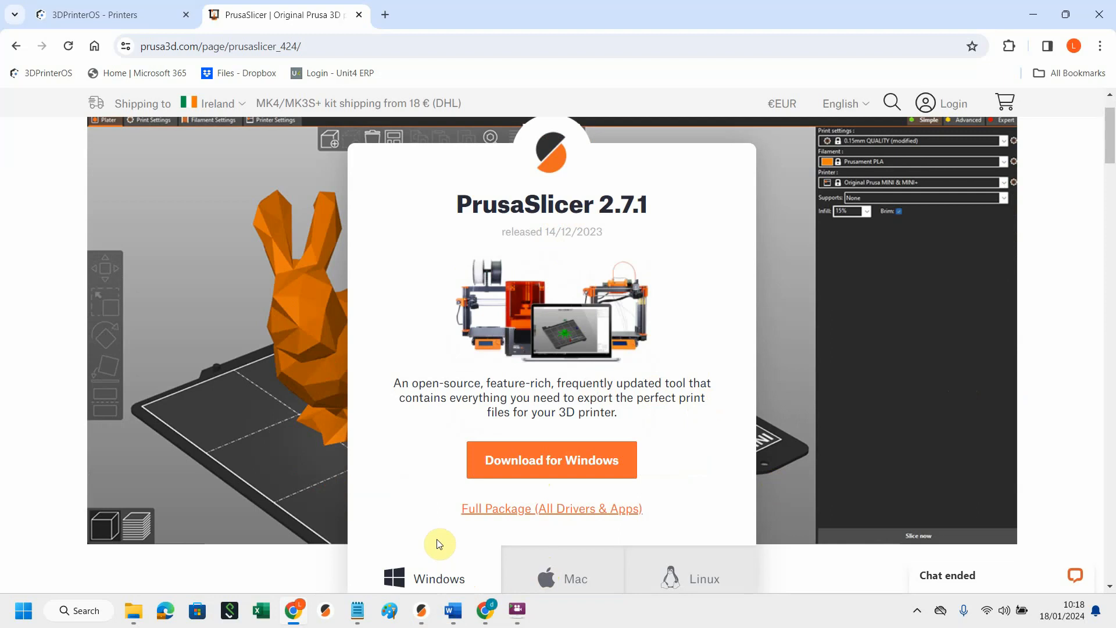
{"action": "left_click", "coordinate": [421, 609]}
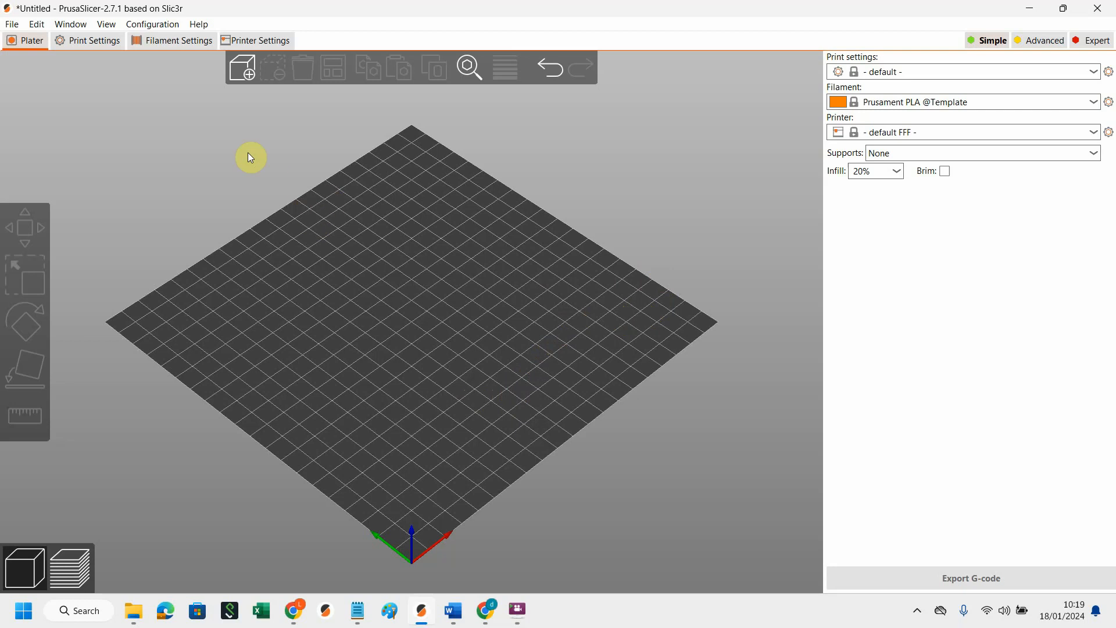
{"action": "left_click", "coordinate": [164, 28]}
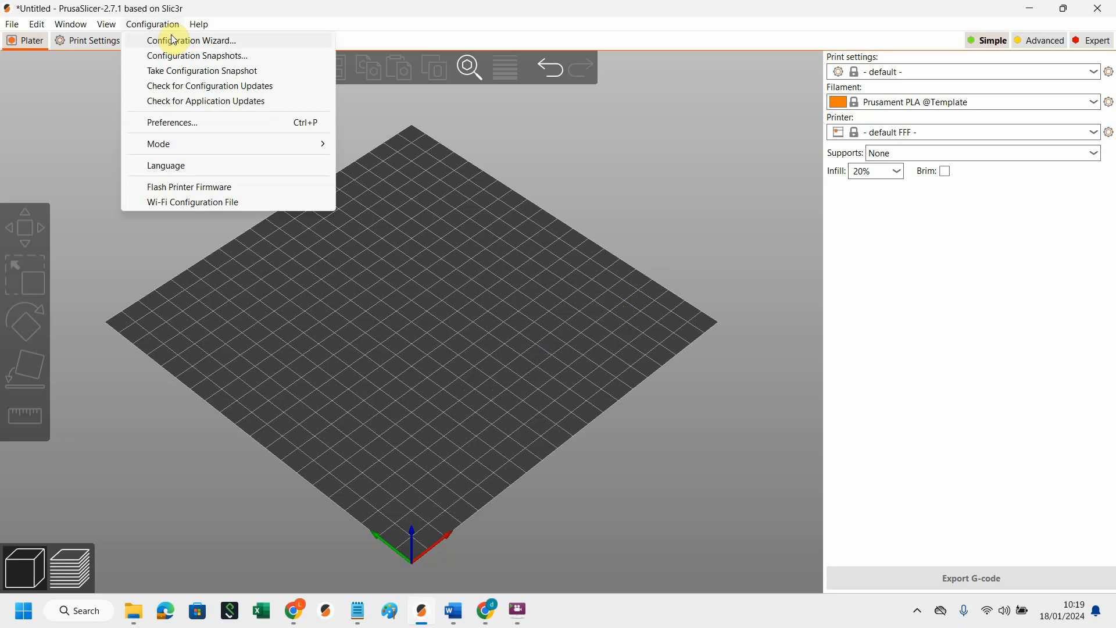
{"action": "left_click", "coordinate": [216, 41]}
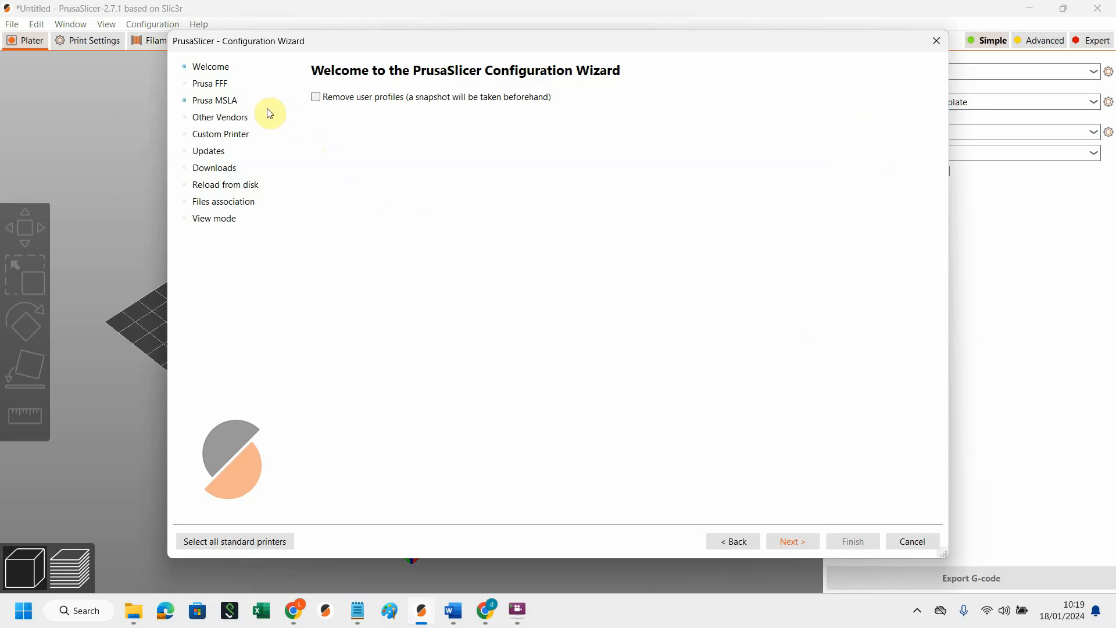
- Add the Original Prusa MK4 and MK4 Input Shaper with 0.4 mm nozzles, keep the preselected filament profiles, and finish the wizard
{"action": "left_click", "coordinate": [220, 90]}
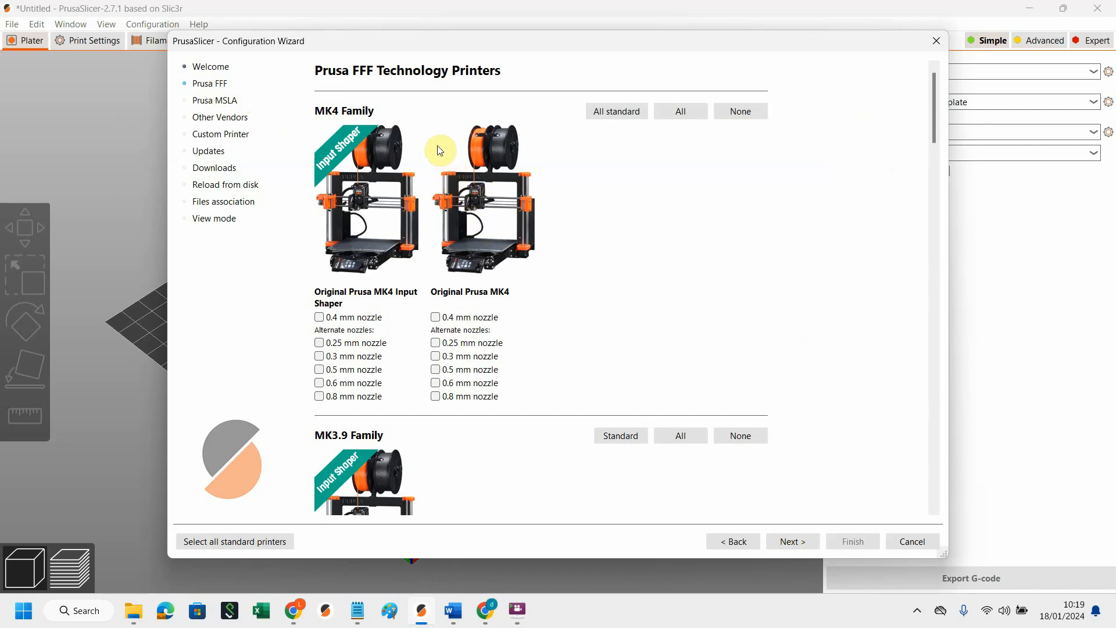
{"action": "left_click", "coordinate": [438, 321]}
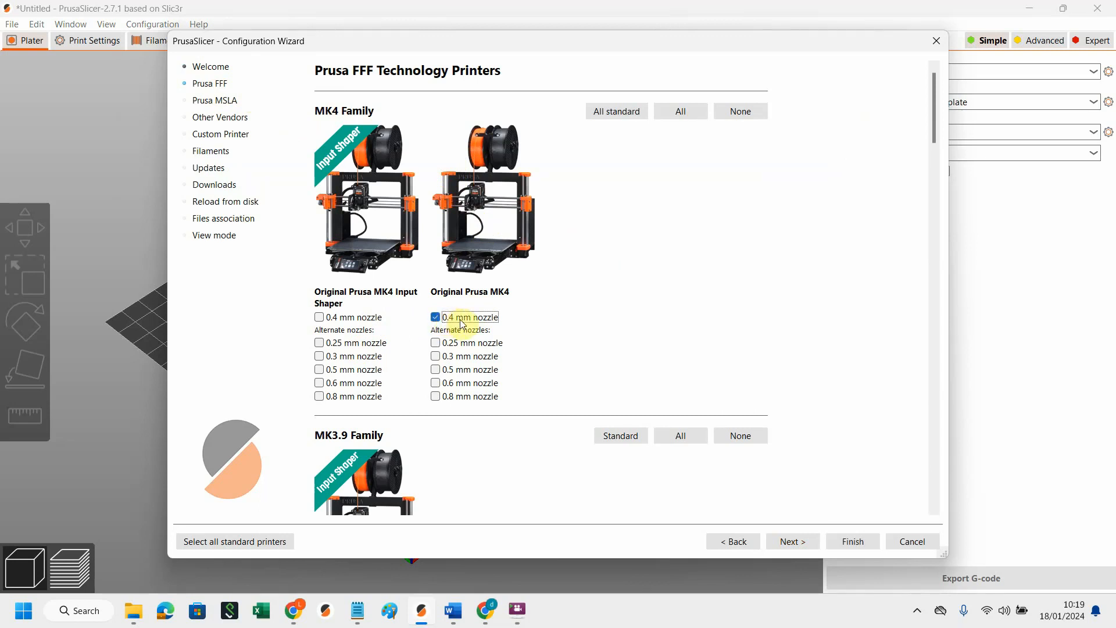
{"action": "left_click", "coordinate": [321, 320]}
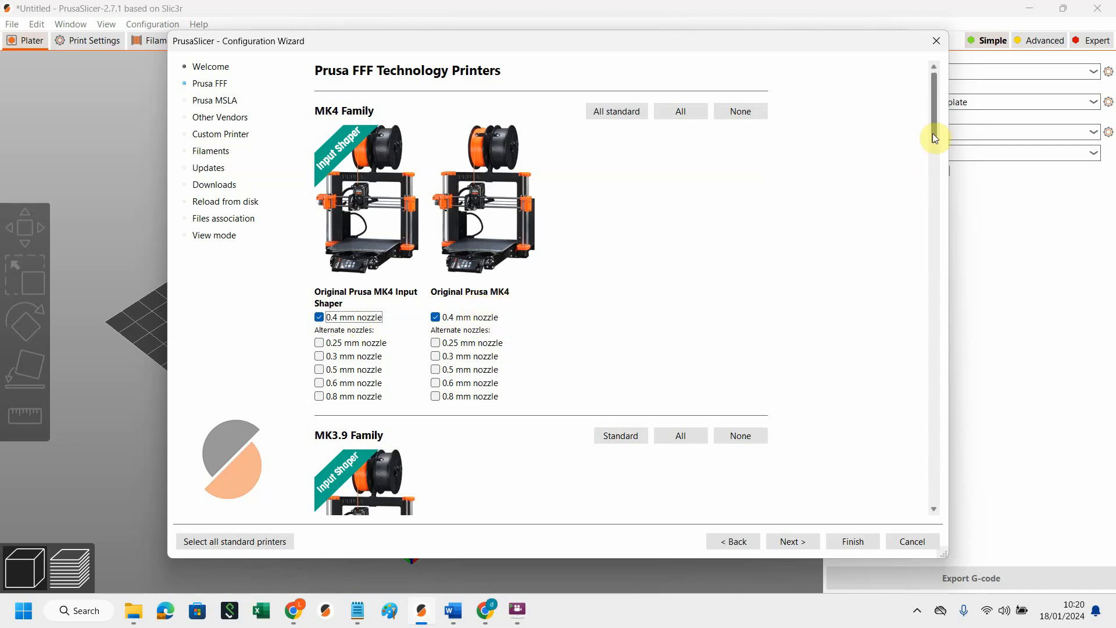
{"action": "mouse_move", "coordinate": [934, 128]}
{"action": "left_mouse_down"}
{"action": "mouse_move", "coordinate": [931, 229]}
{"action": "mouse_move", "coordinate": [935, 117]}
{"action": "left_mouse_up"}
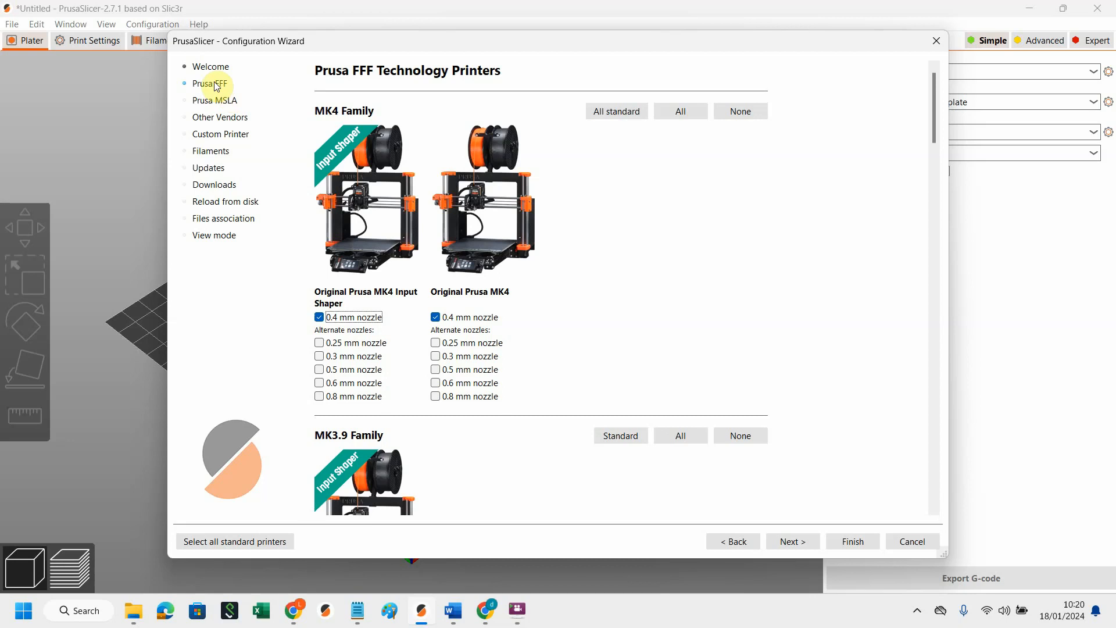
{"action": "left_click", "coordinate": [220, 154]}
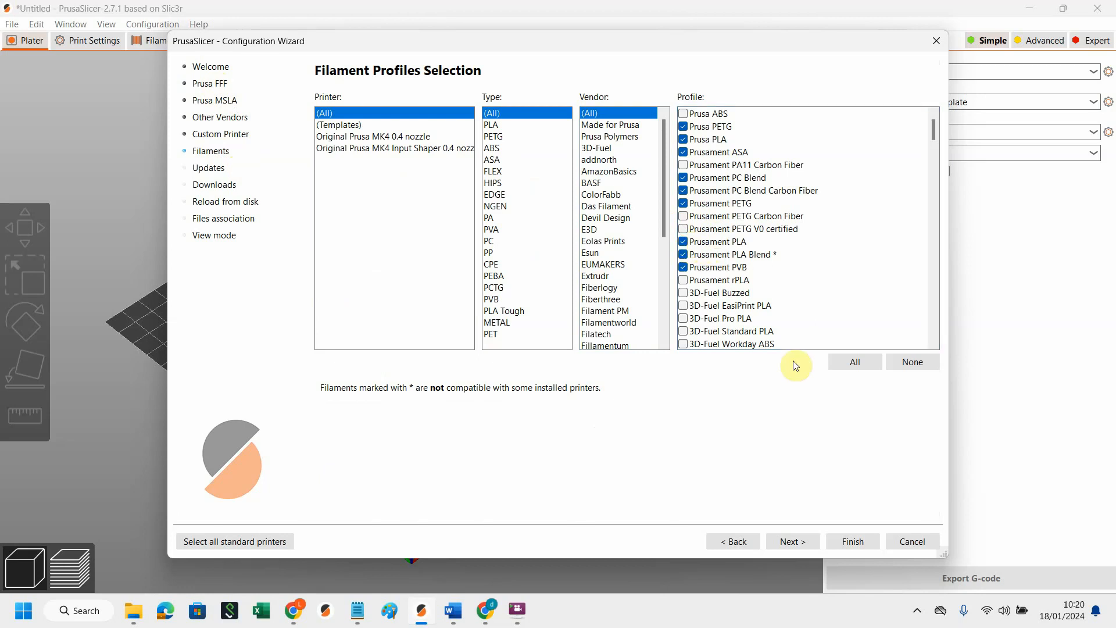
{"action": "left_click", "coordinate": [856, 542]}
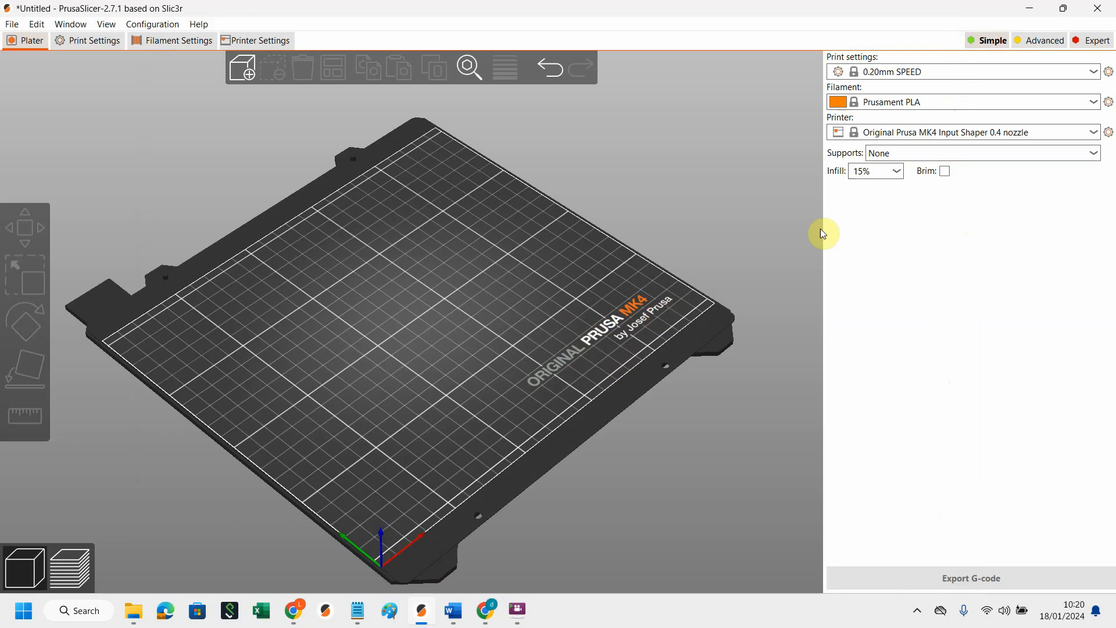
- Select the Original Prusa MK4 0.4 nozzle printer and the Prusament PLA filament for the print
{"action": "left_click", "coordinate": [1093, 132]}
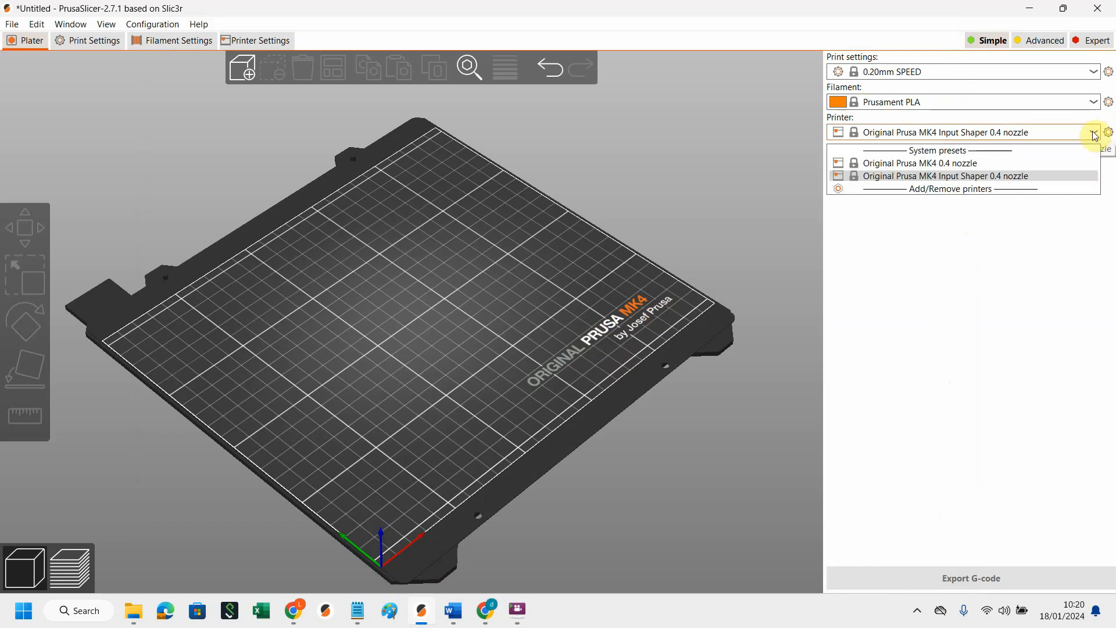
{"action": "left_click", "coordinate": [972, 164]}
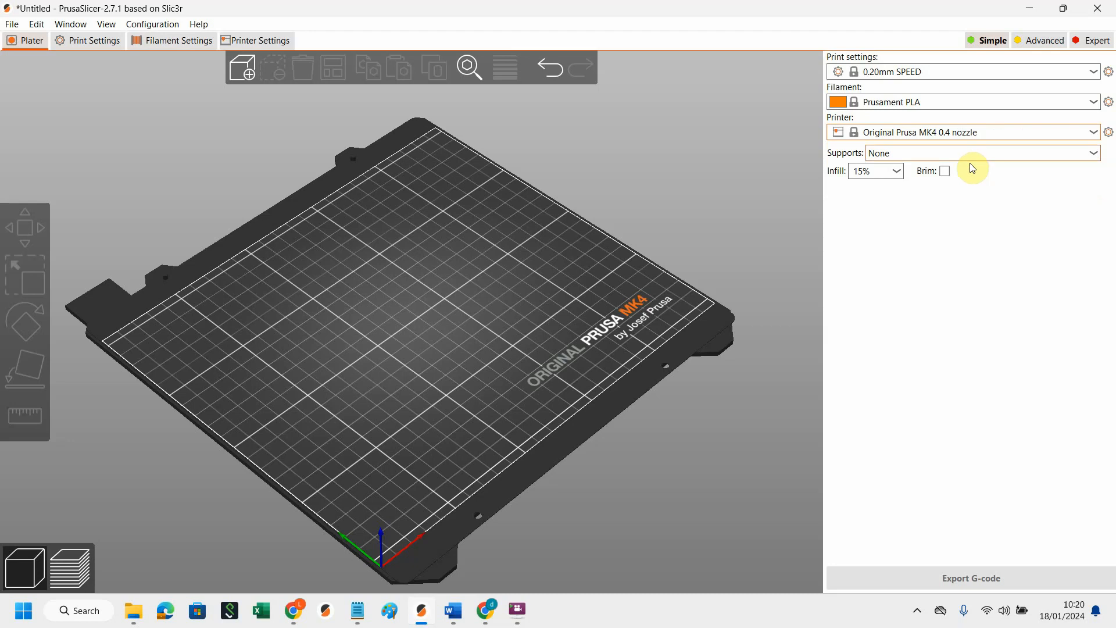
{"action": "left_click", "coordinate": [1096, 106]}
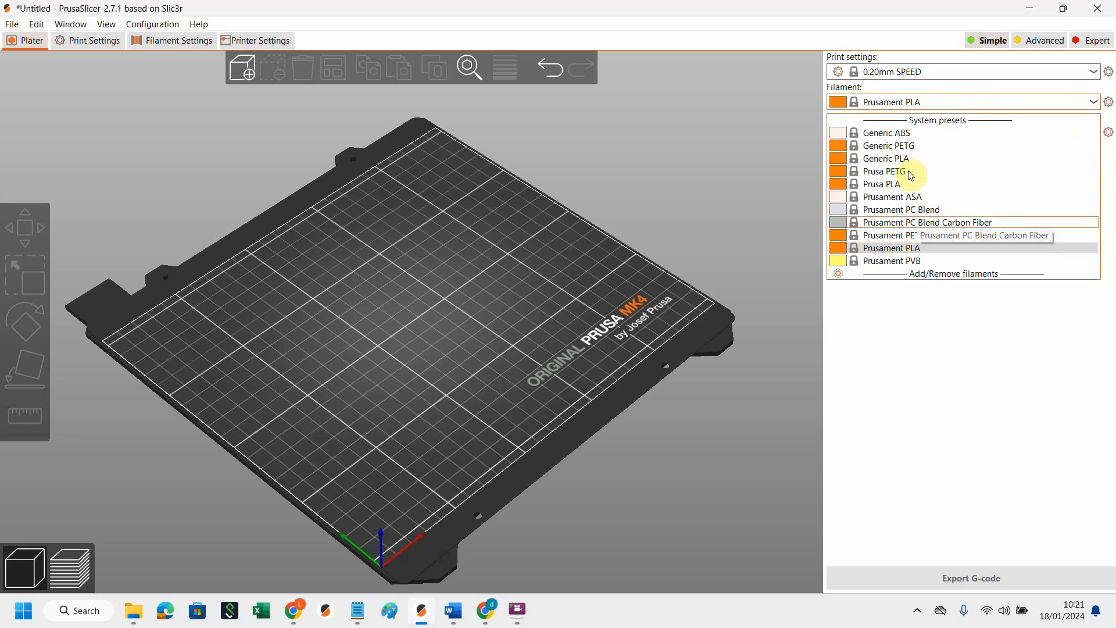
{"action": "left_click", "coordinate": [927, 251]}
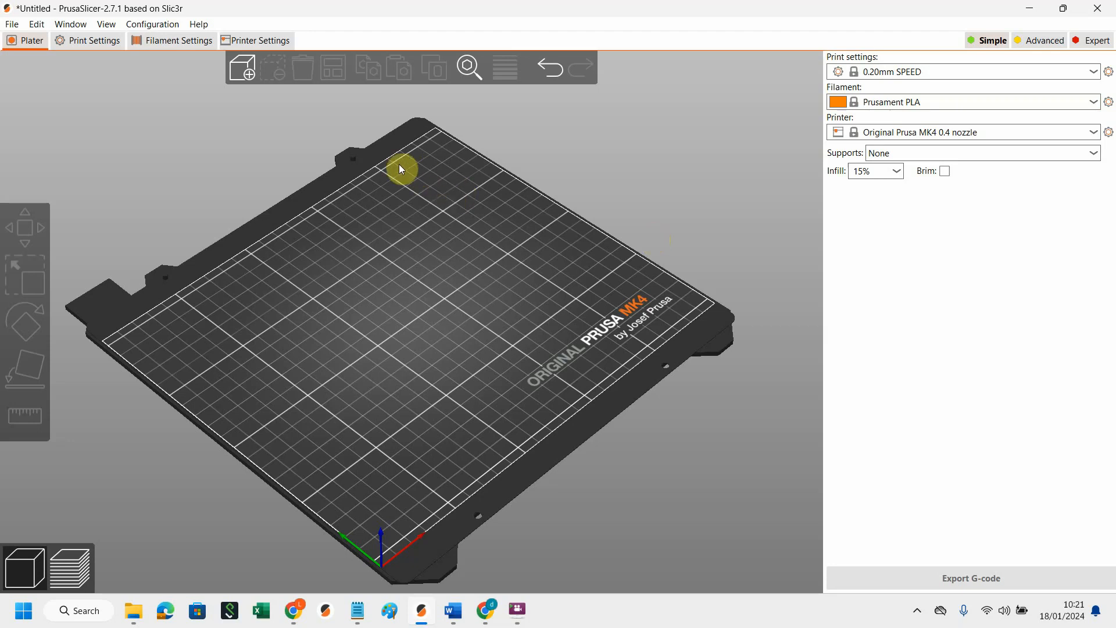
- Turn off the use of binary G-code in the application preferences and save the change
{"action": "left_click", "coordinate": [170, 24]}
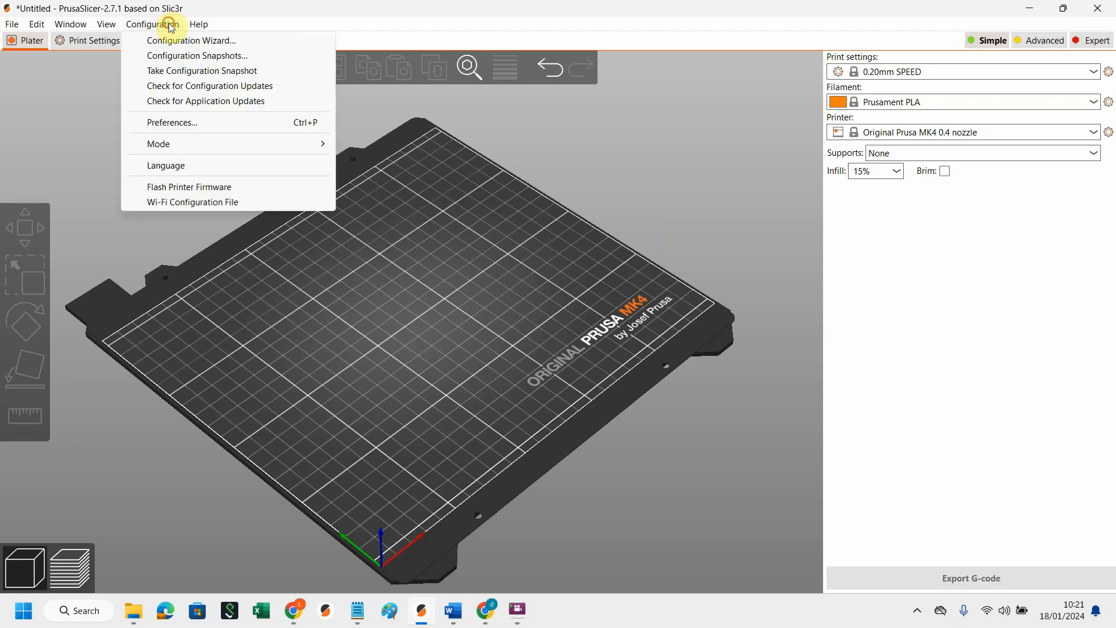
{"action": "left_click", "coordinate": [209, 124]}
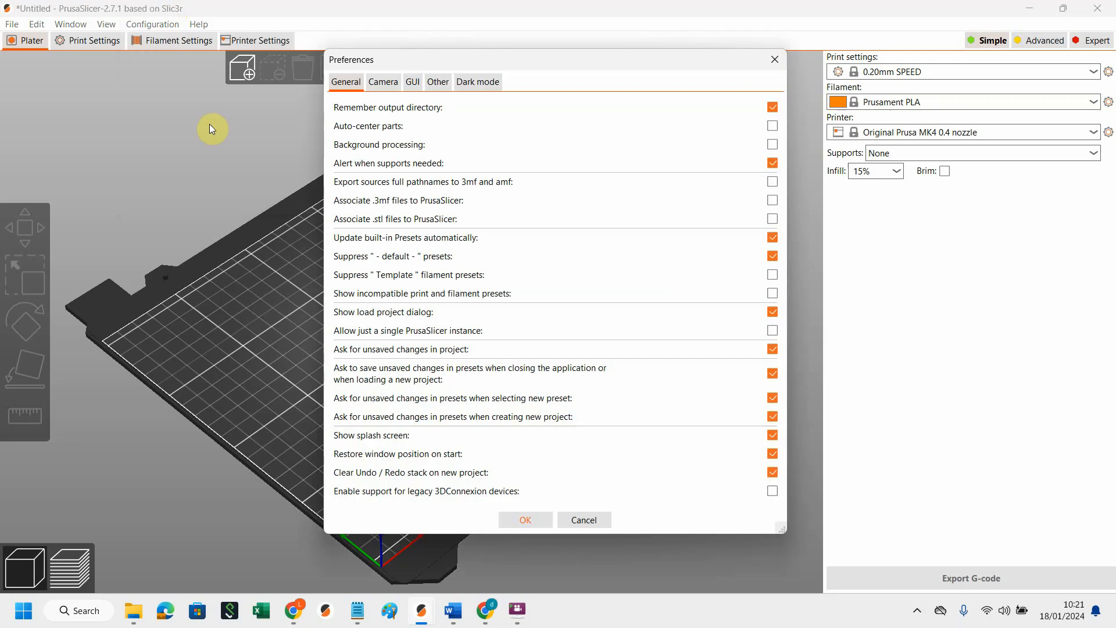
{"action": "left_click", "coordinate": [436, 82]}
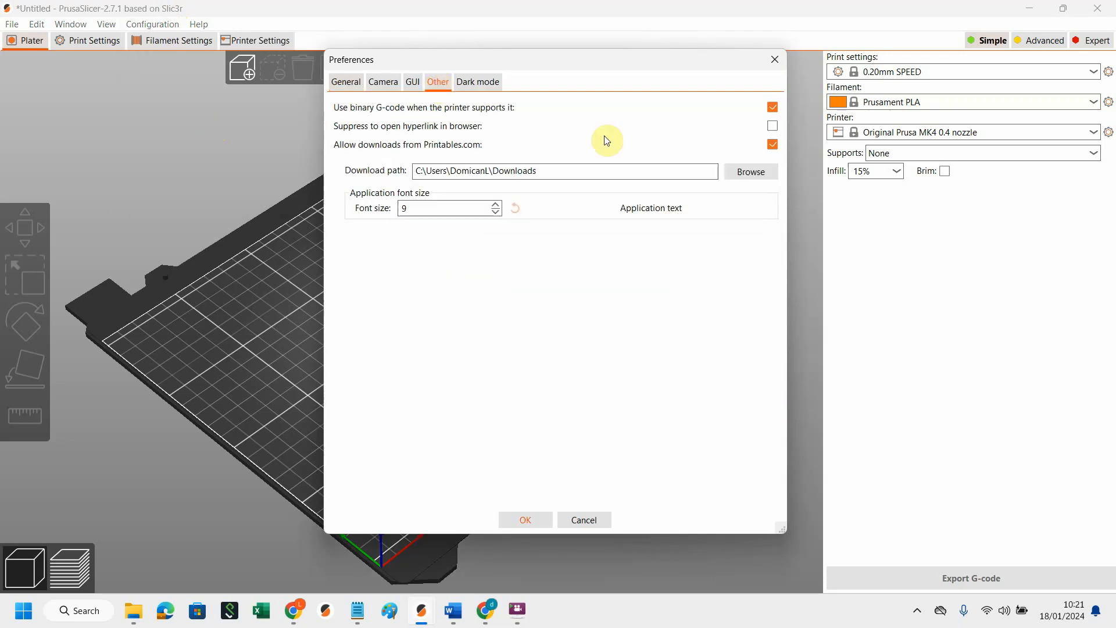
{"action": "left_click", "coordinate": [772, 108]}
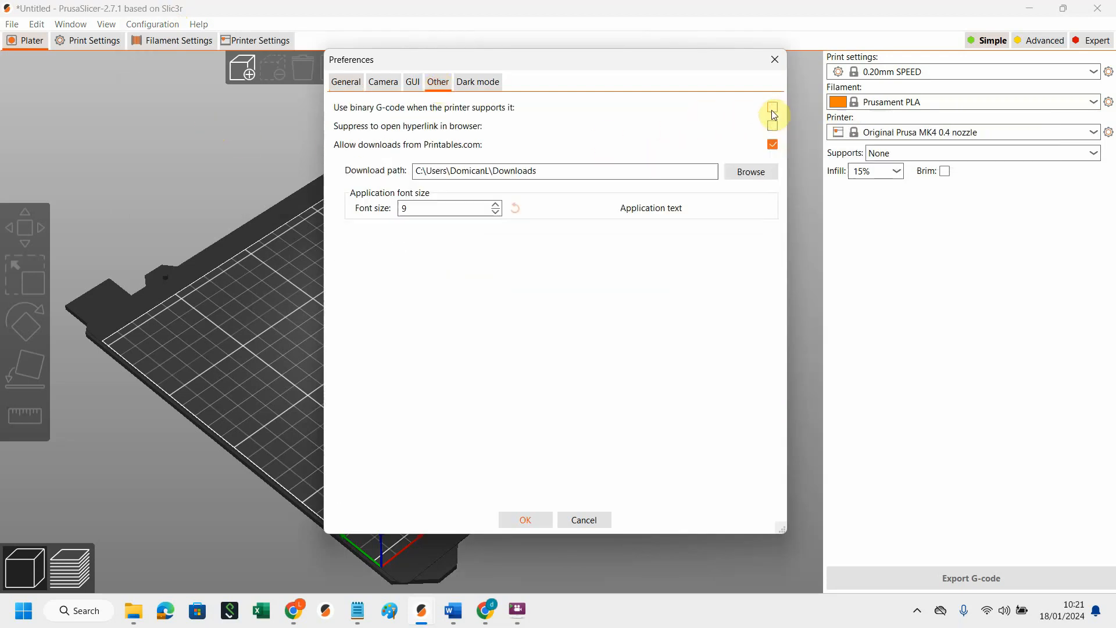
{"action": "left_click", "coordinate": [529, 523]}
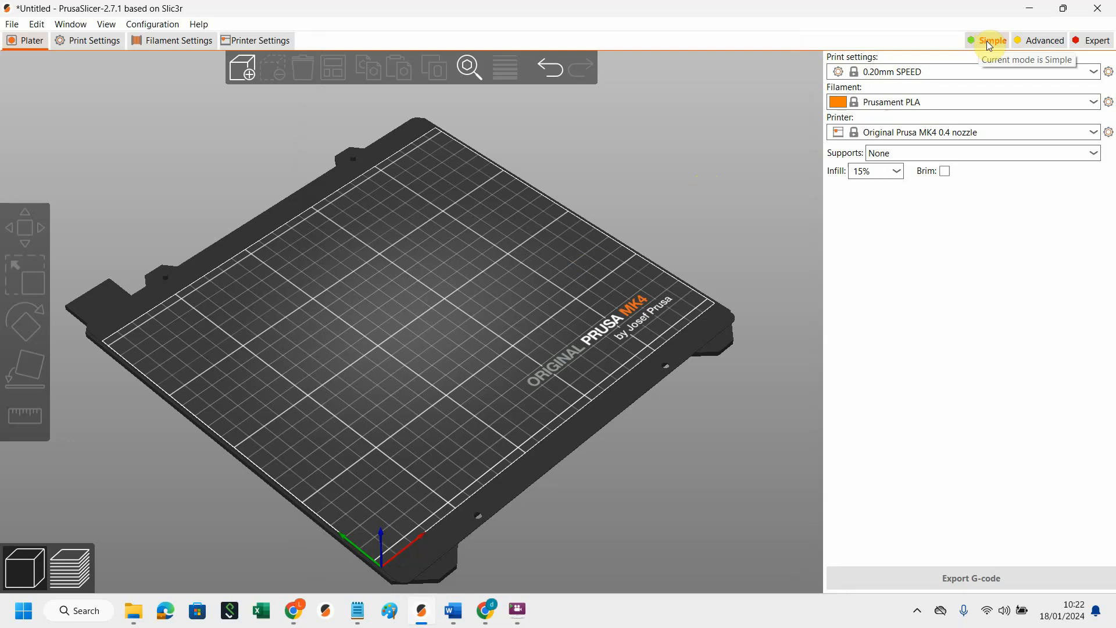
- Set the interface mode to Expert and import the model T.stl from the StL folder onto the print bed
{"action": "left_click", "coordinate": [1090, 43]}
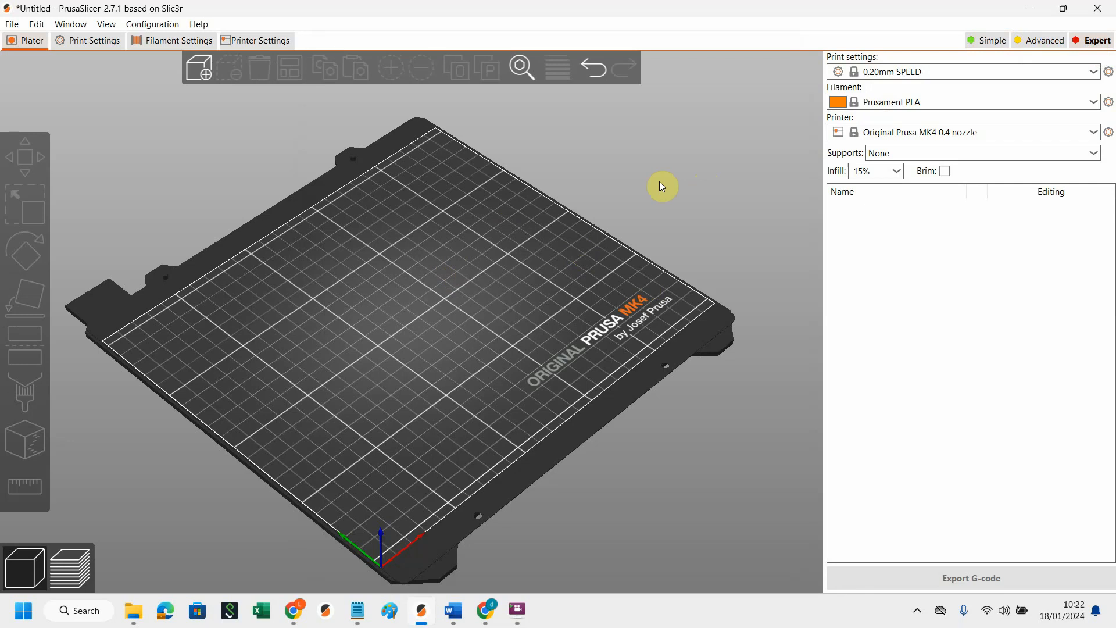
{"action": "left_click", "coordinate": [199, 72]}
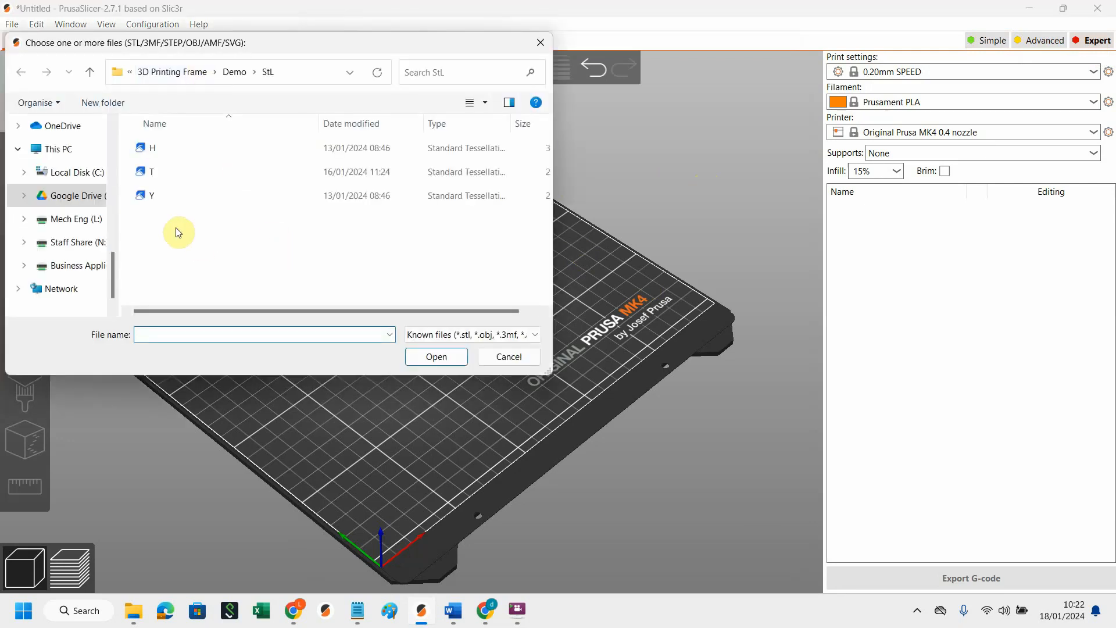
{"action": "left_click", "coordinate": [196, 175]}
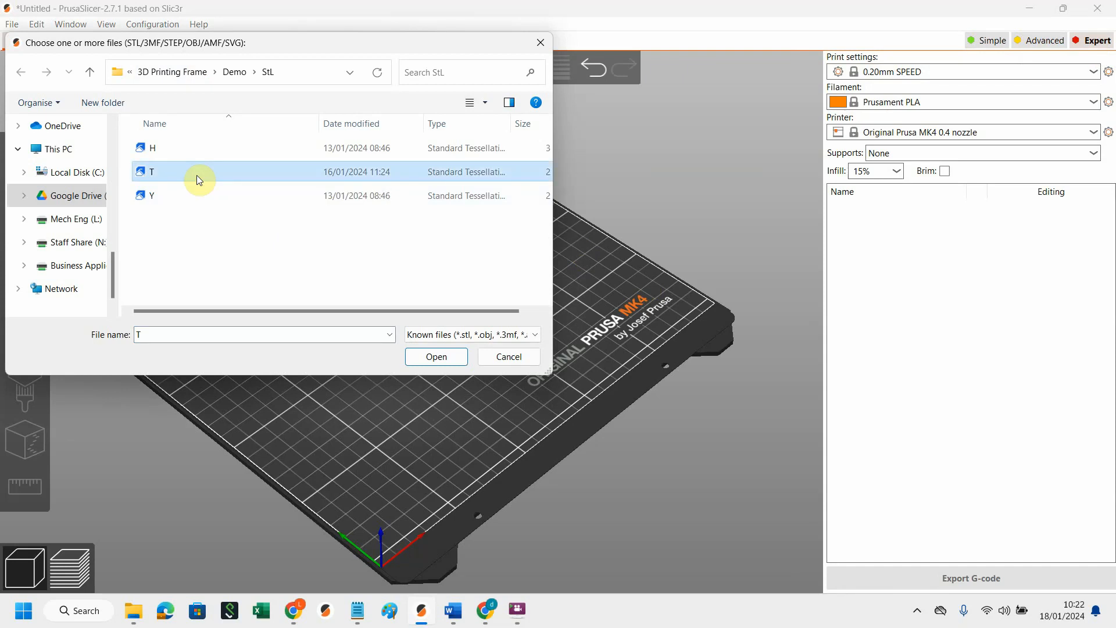
{"action": "left_click", "coordinate": [435, 357]}
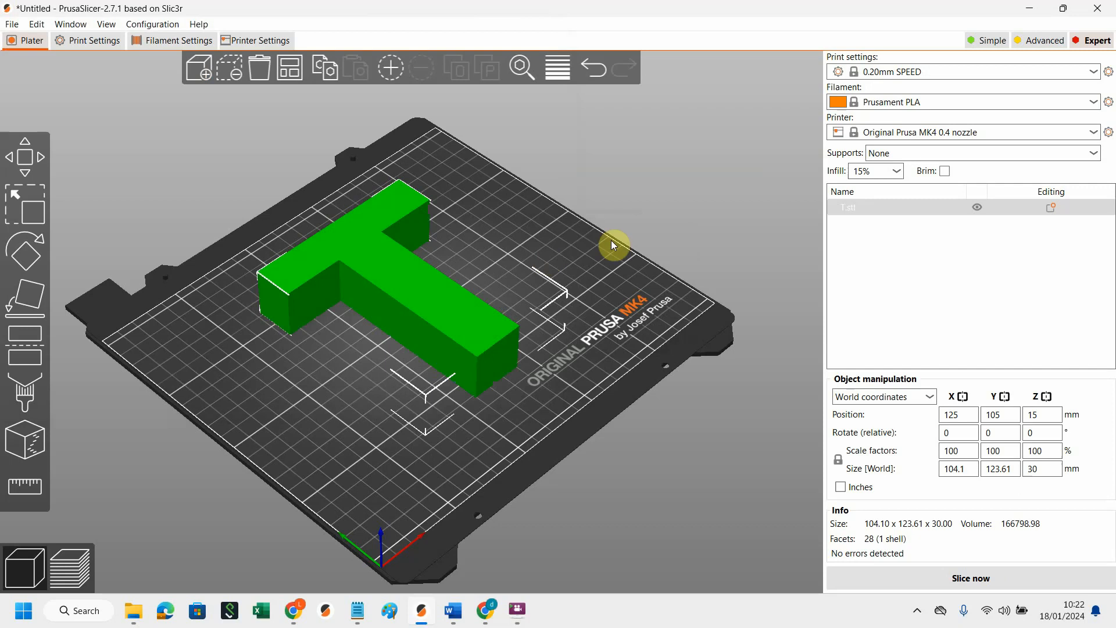
- Stand the T model upright on the end face of its stem using Place on face
{"action": "left_click_drag", "start_coordinate": [611, 239], "coordinate": [600, 214]}
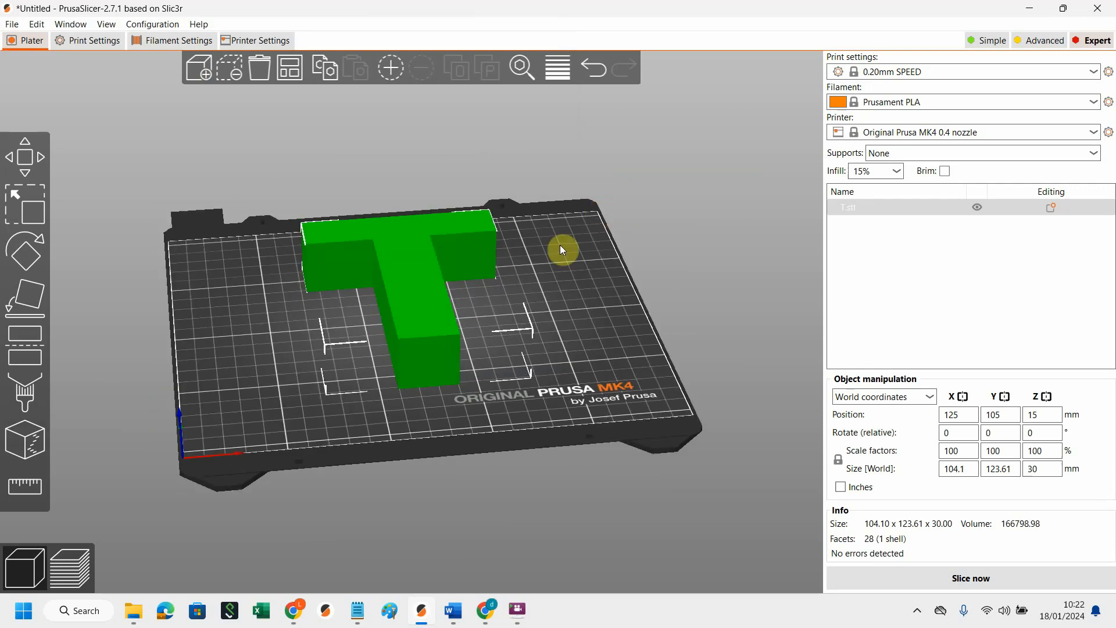
{"action": "left_click", "coordinate": [31, 300]}
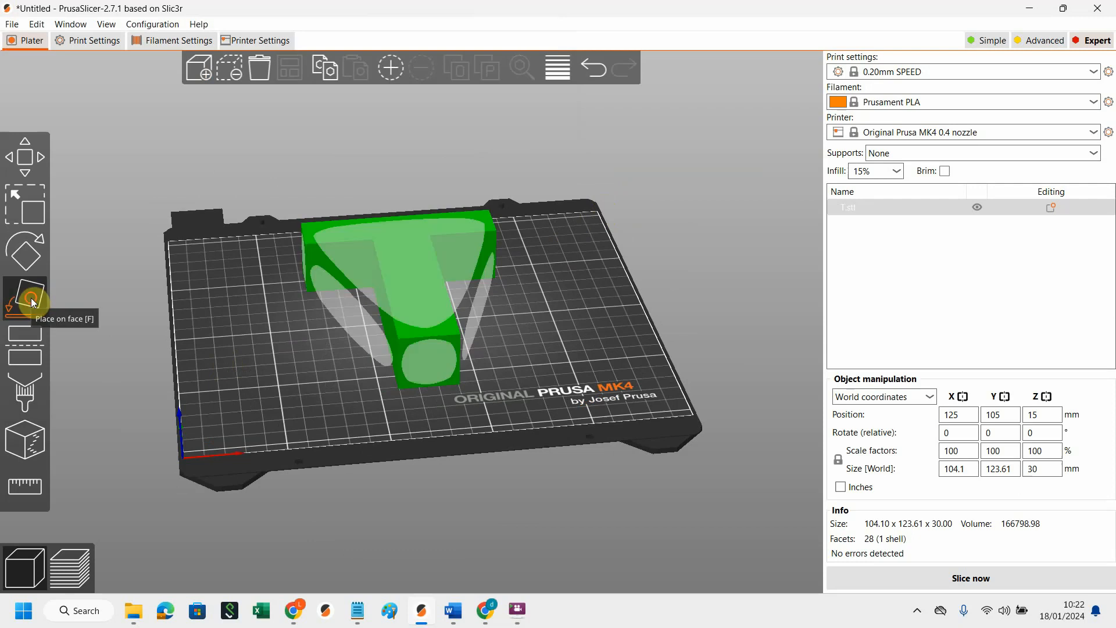
{"action": "left_click", "coordinate": [437, 372]}
- Lay the upright T model flat on the bed by placing it on its large T-shaped front face
{"action": "left_click_drag", "start_coordinate": [505, 302], "coordinate": [680, 322]}
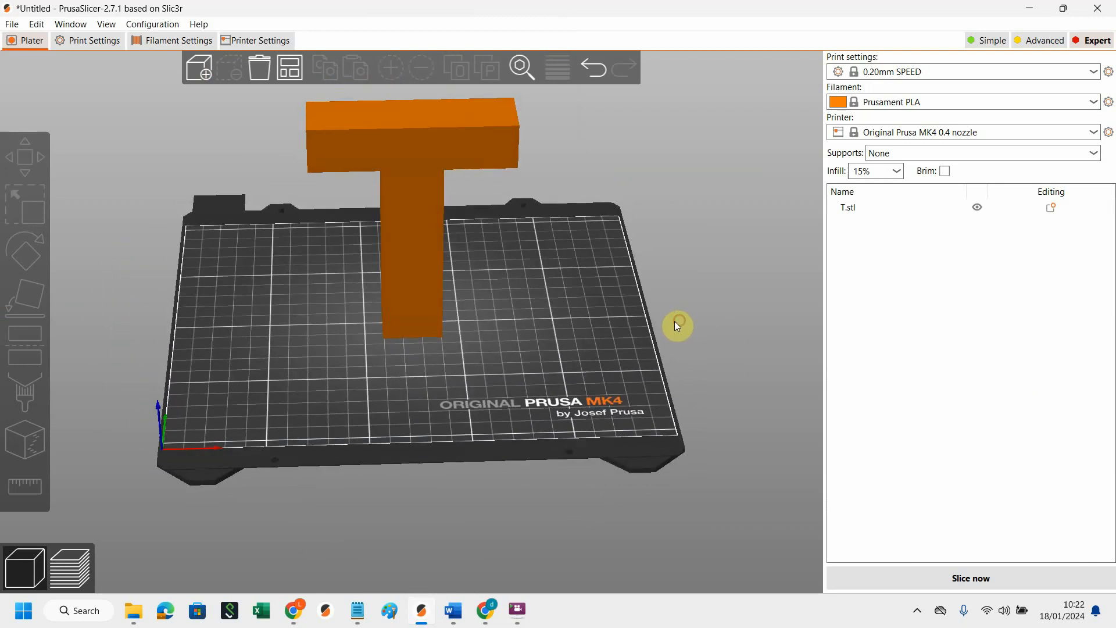
{"action": "left_click", "coordinate": [414, 239]}
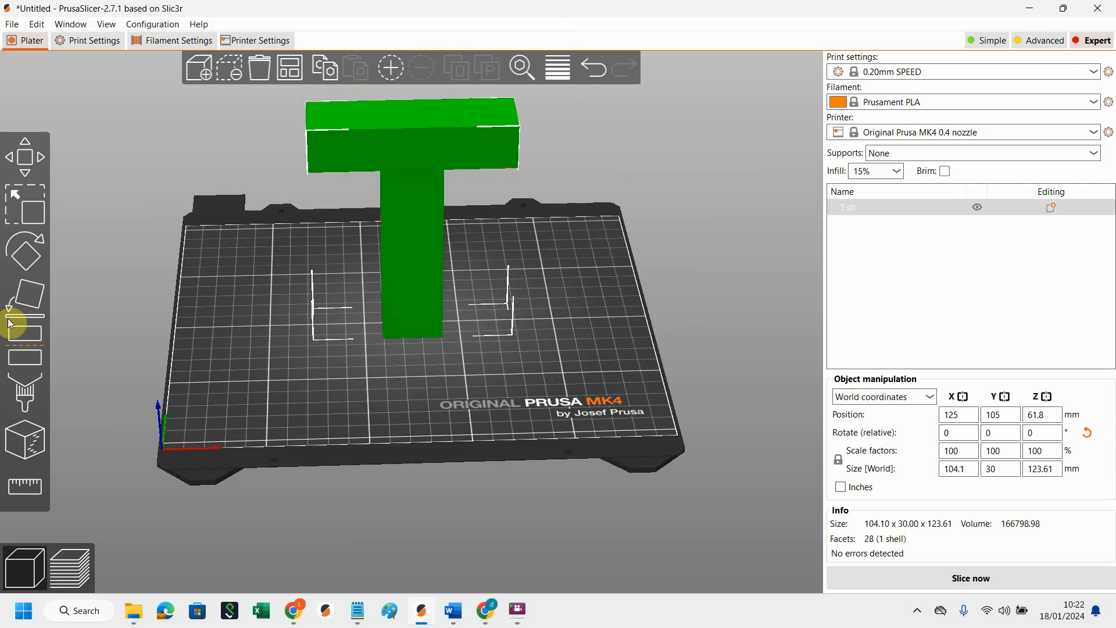
{"action": "left_click", "coordinate": [22, 303]}
{"action": "left_click", "coordinate": [415, 246]}
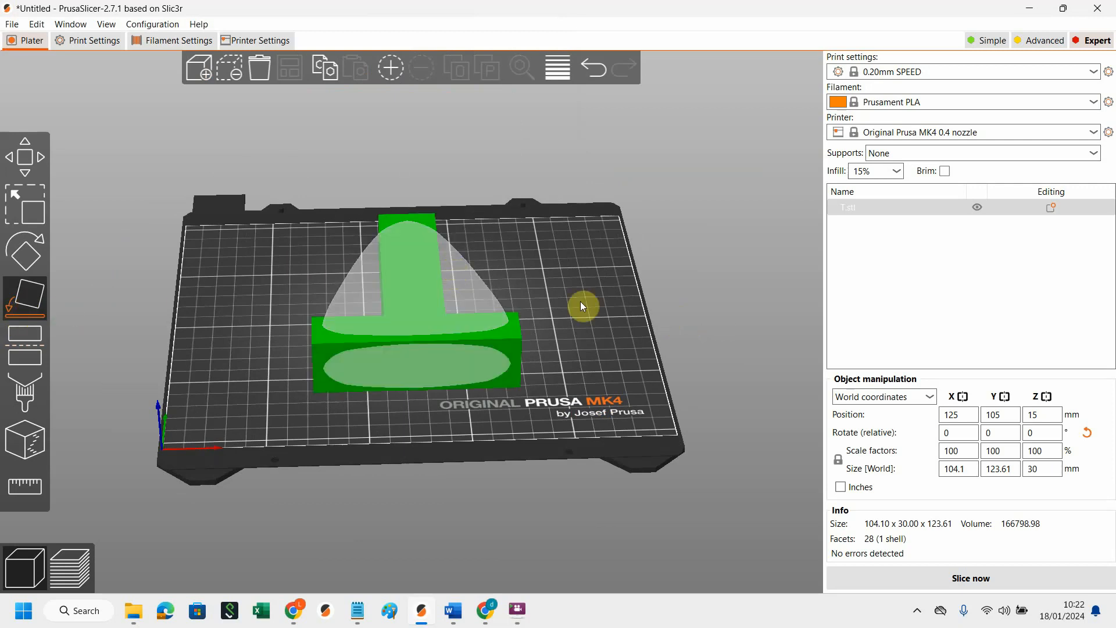
{"action": "left_click_drag", "start_coordinate": [580, 301], "coordinate": [689, 325]}
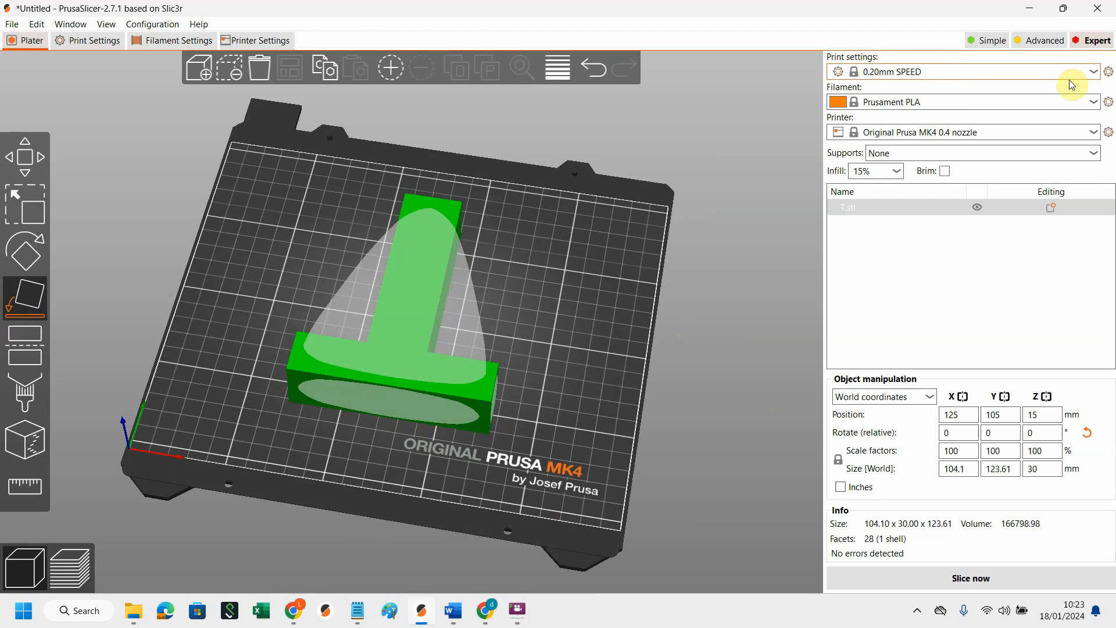
- Choose the 0.20mm QUALITY print preset and set the infill to 20%
{"action": "left_click", "coordinate": [1091, 73]}
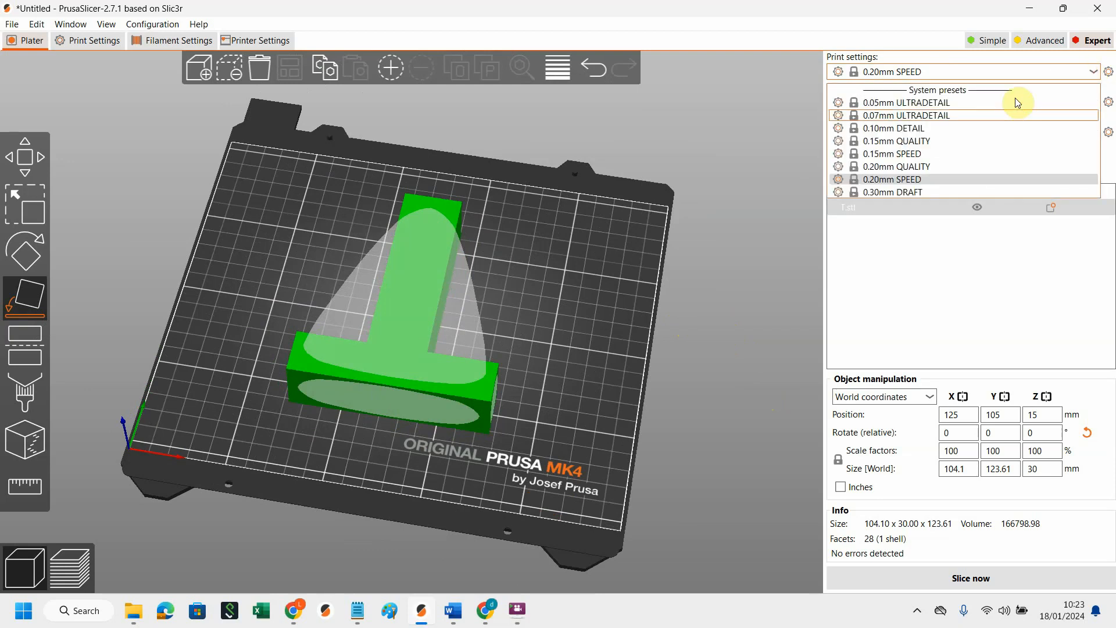
{"action": "left_click", "coordinate": [904, 168]}
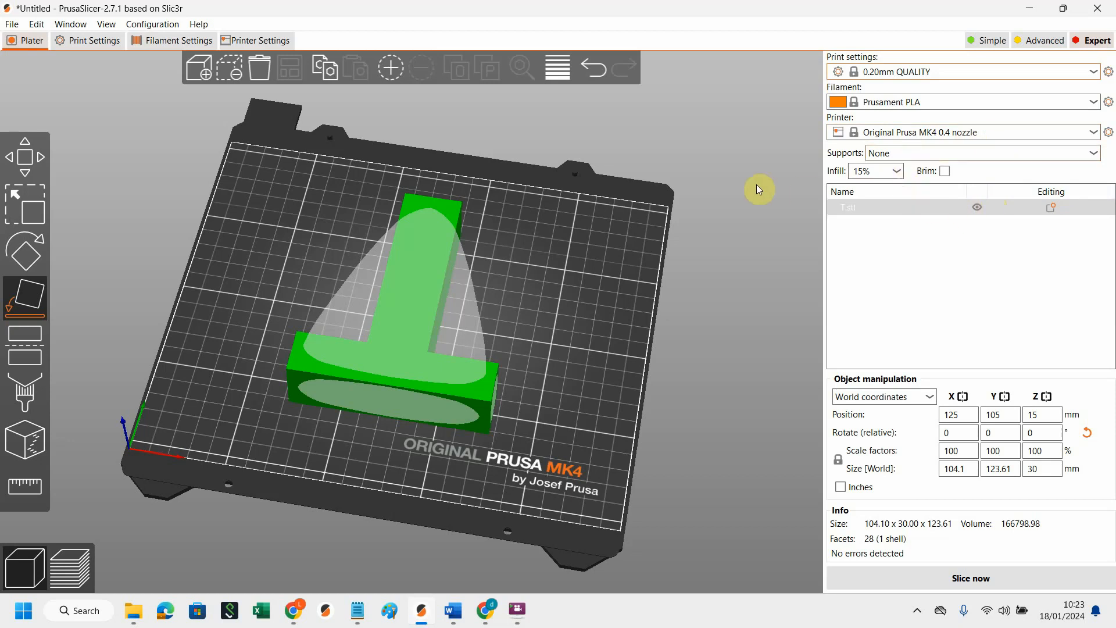
{"action": "left_click_drag", "start_coordinate": [755, 184], "coordinate": [699, 183]}
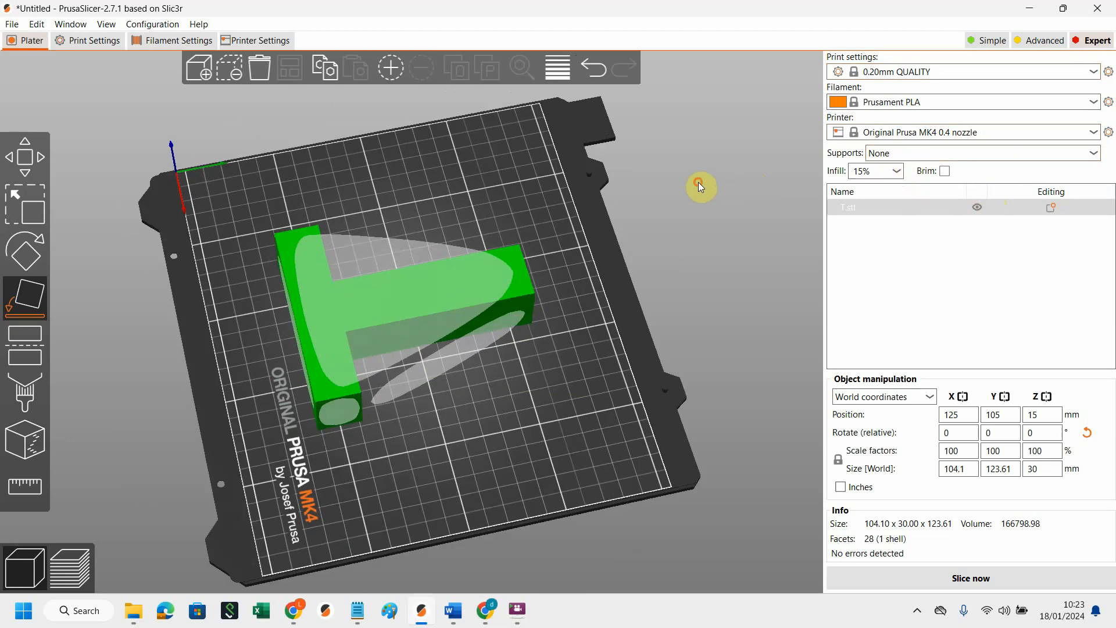
{"action": "left_click", "coordinate": [526, 195]}
{"action": "left_click_drag", "start_coordinate": [541, 277], "coordinate": [740, 218]}
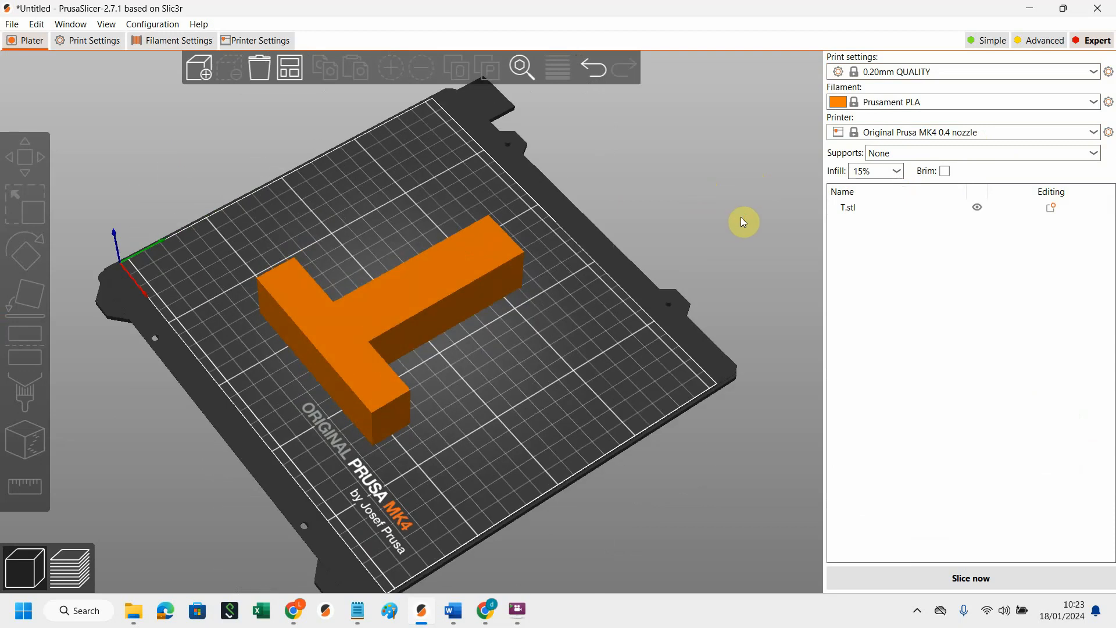
{"action": "left_click", "coordinate": [897, 172]}
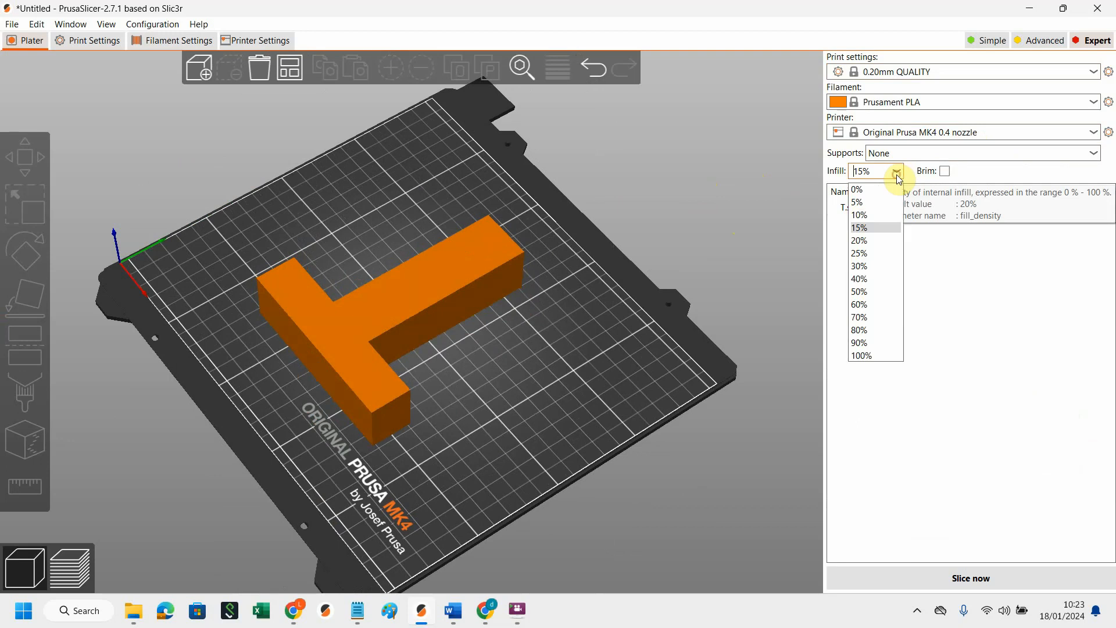
{"action": "left_click", "coordinate": [866, 241]}
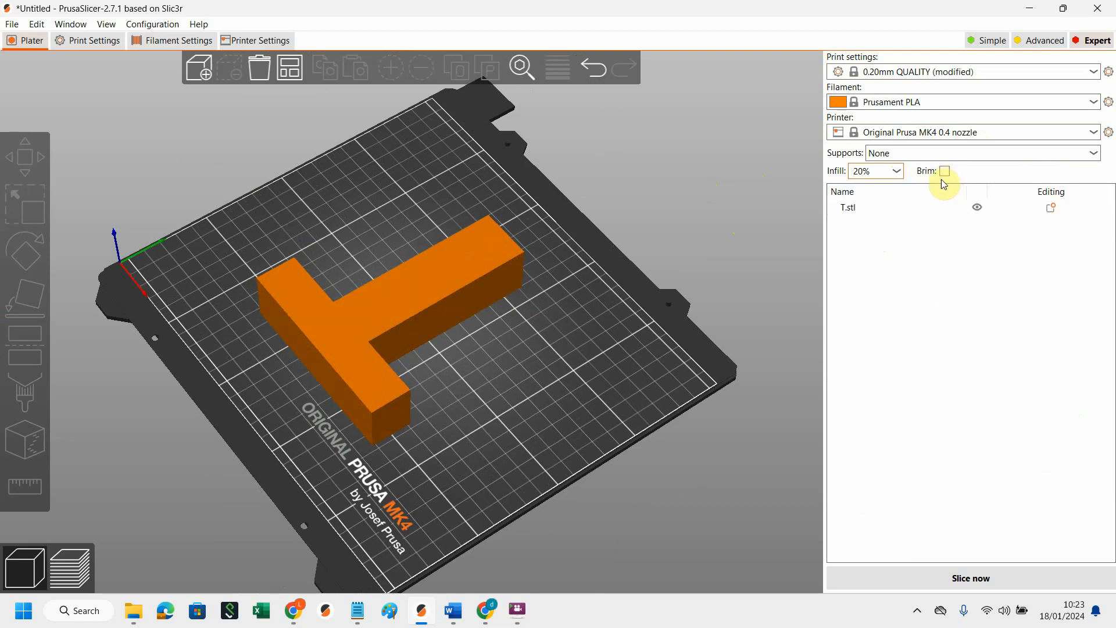
- Enable the brim for the T model and slice it
{"action": "left_click_drag", "start_coordinate": [690, 232], "coordinate": [638, 234]}
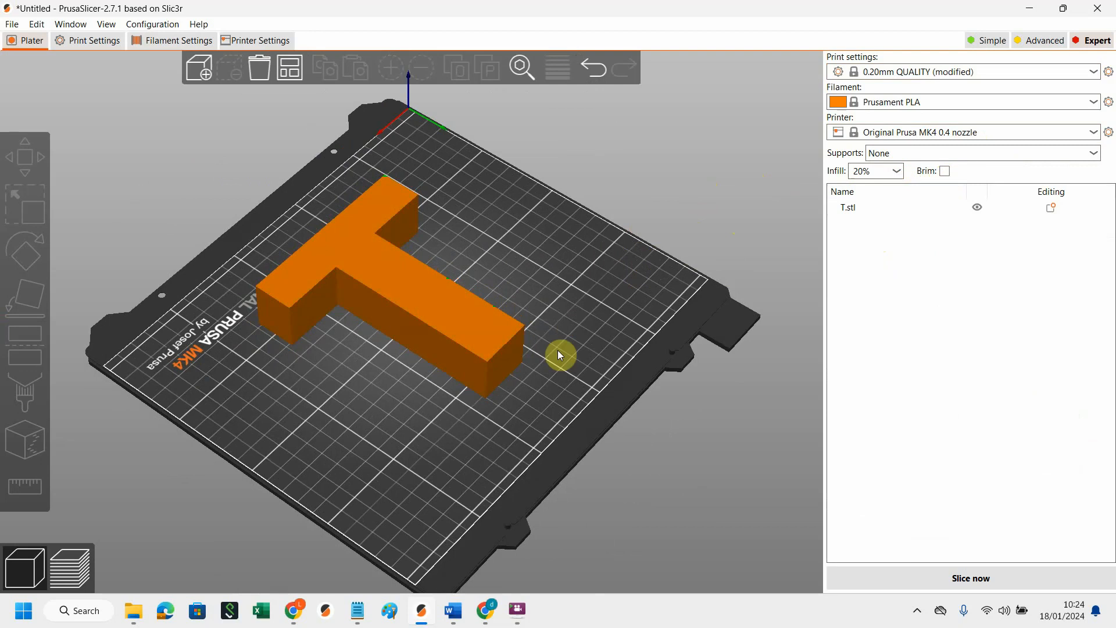
{"action": "left_click_drag", "start_coordinate": [559, 355], "coordinate": [605, 315]}
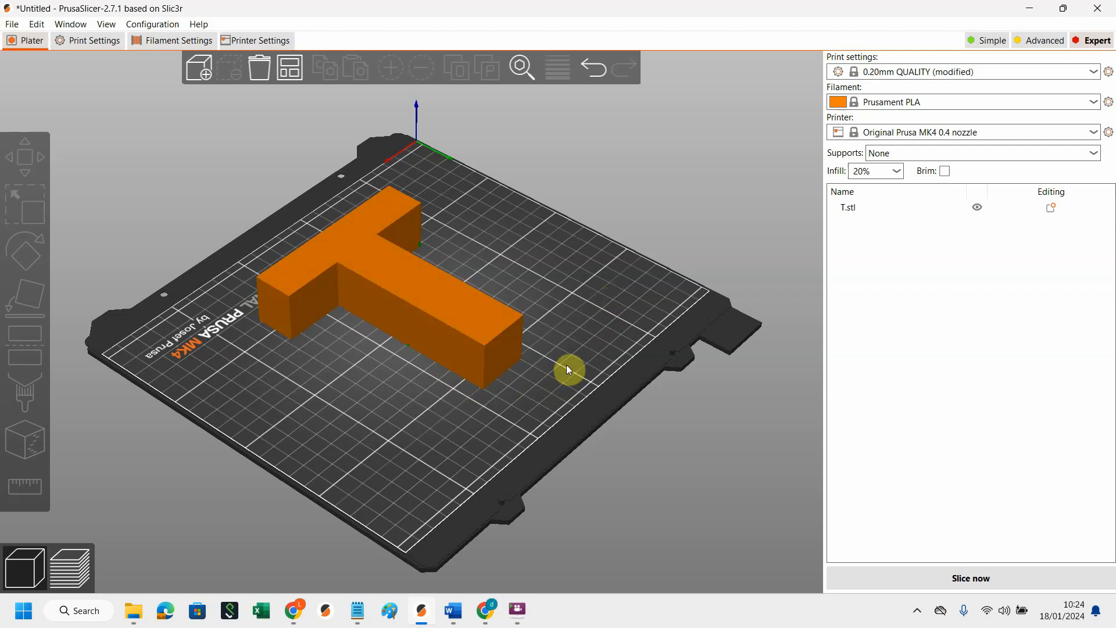
{"action": "left_click", "coordinate": [944, 172]}
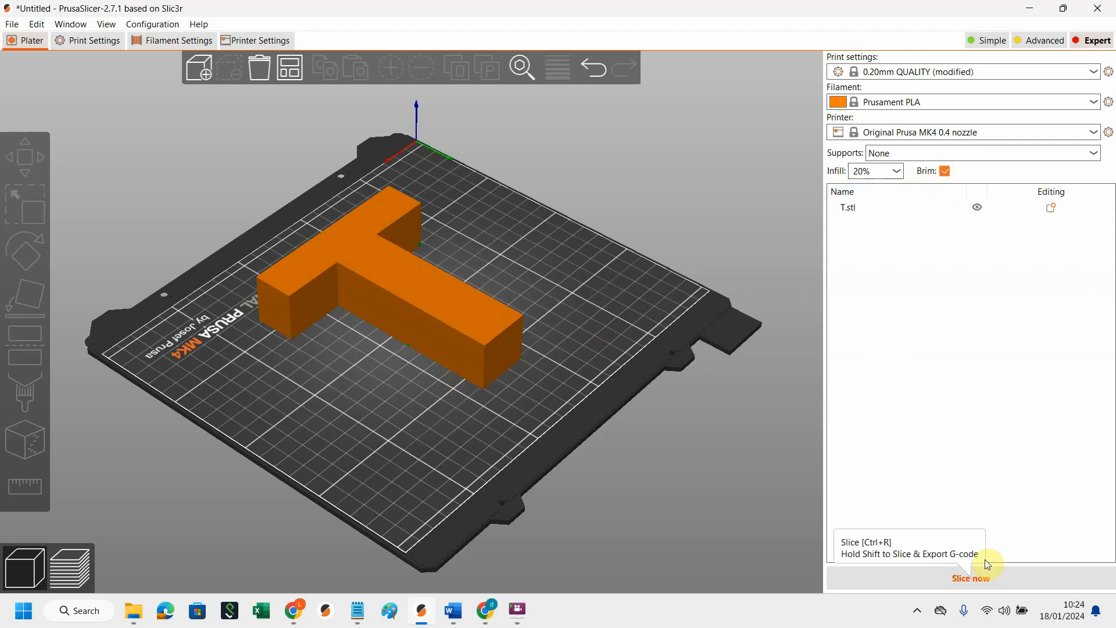
{"action": "left_click", "coordinate": [990, 579]}
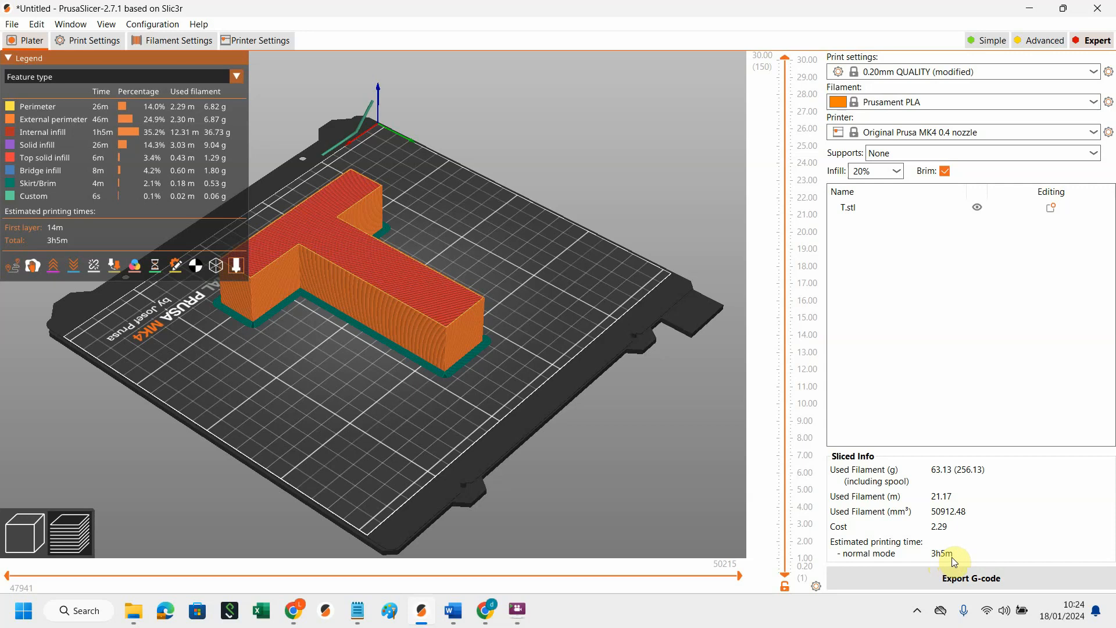
- Set the infill to 100%, accept the rectilinear fill pattern and slice the T model again
{"action": "left_click", "coordinate": [898, 171]}
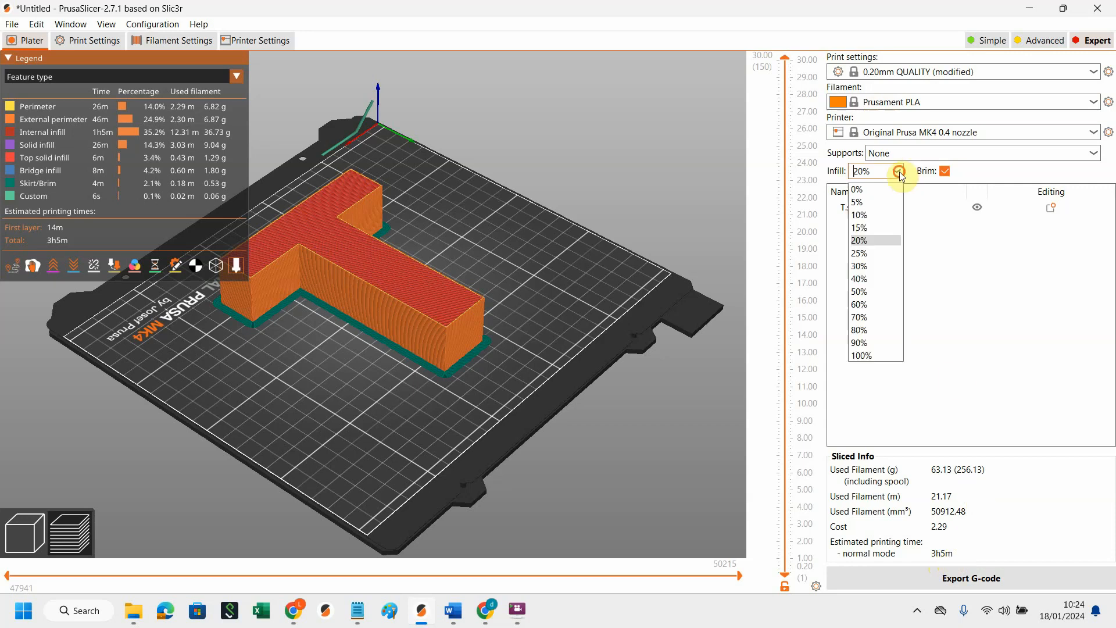
{"action": "left_click", "coordinate": [870, 356]}
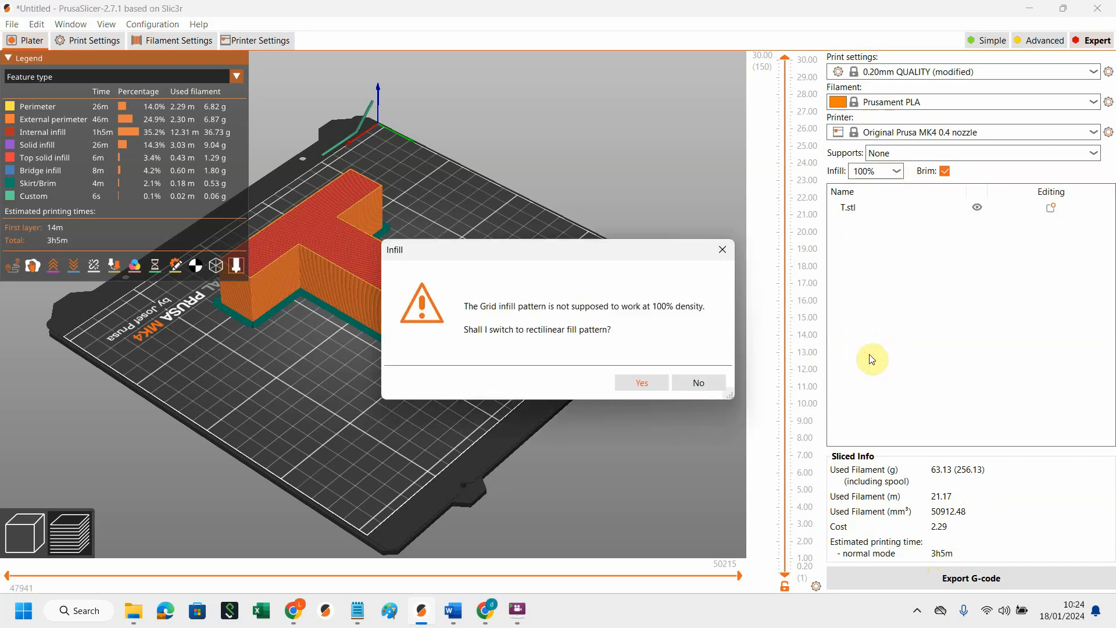
{"action": "left_click", "coordinate": [642, 386]}
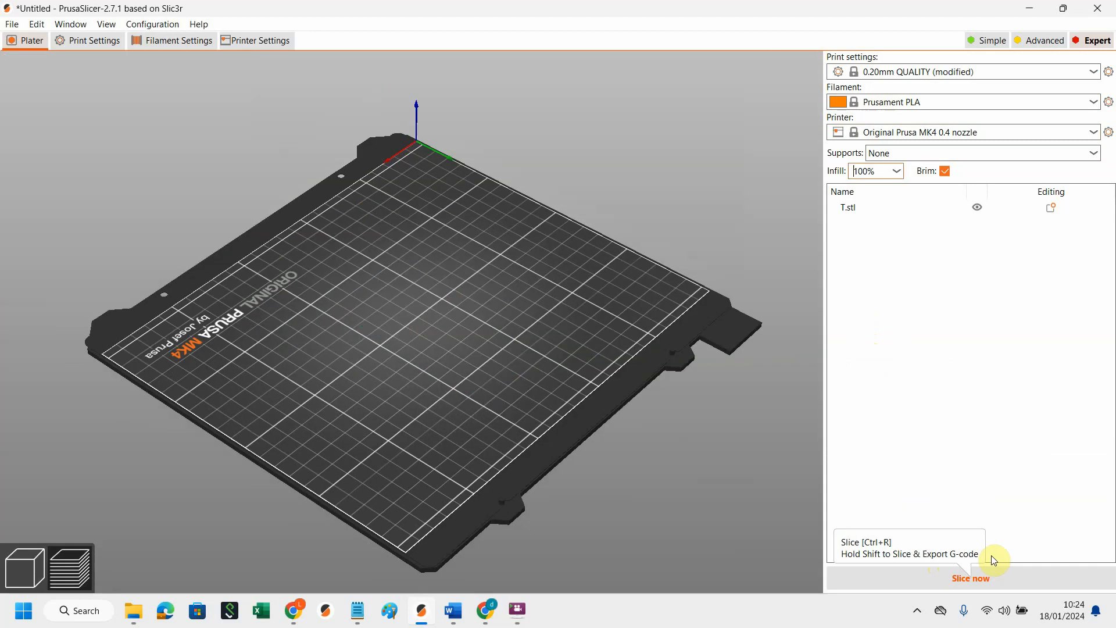
{"action": "left_click", "coordinate": [983, 576]}
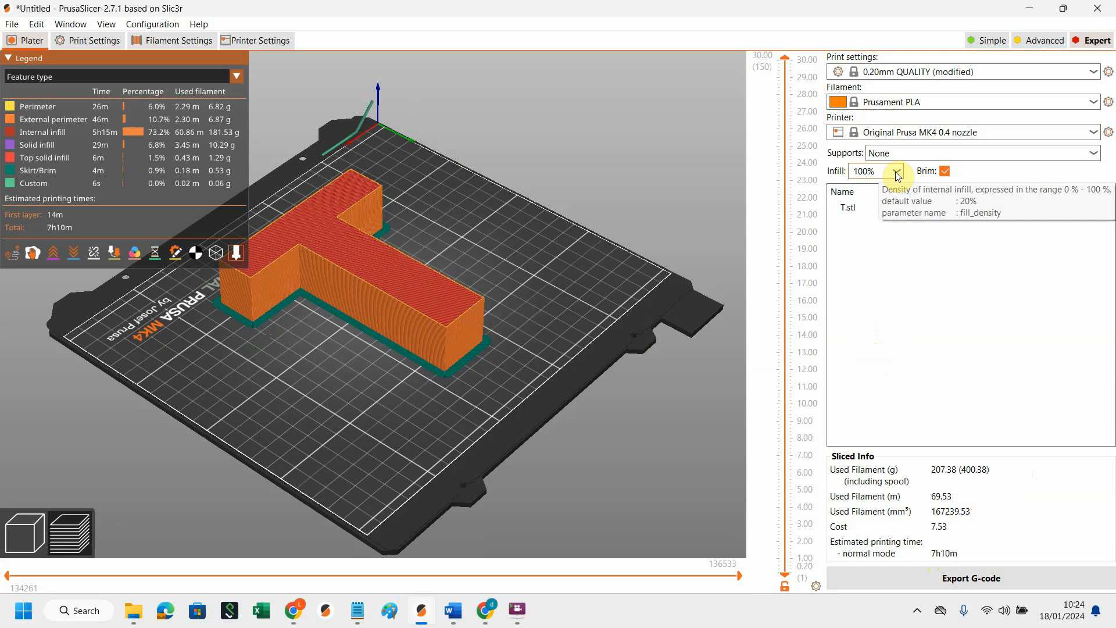
- Examine the top layers of the T model sliced at 100% infill, comparing layers 149 and 150
{"action": "left_click_drag", "start_coordinate": [577, 226], "coordinate": [559, 201]}
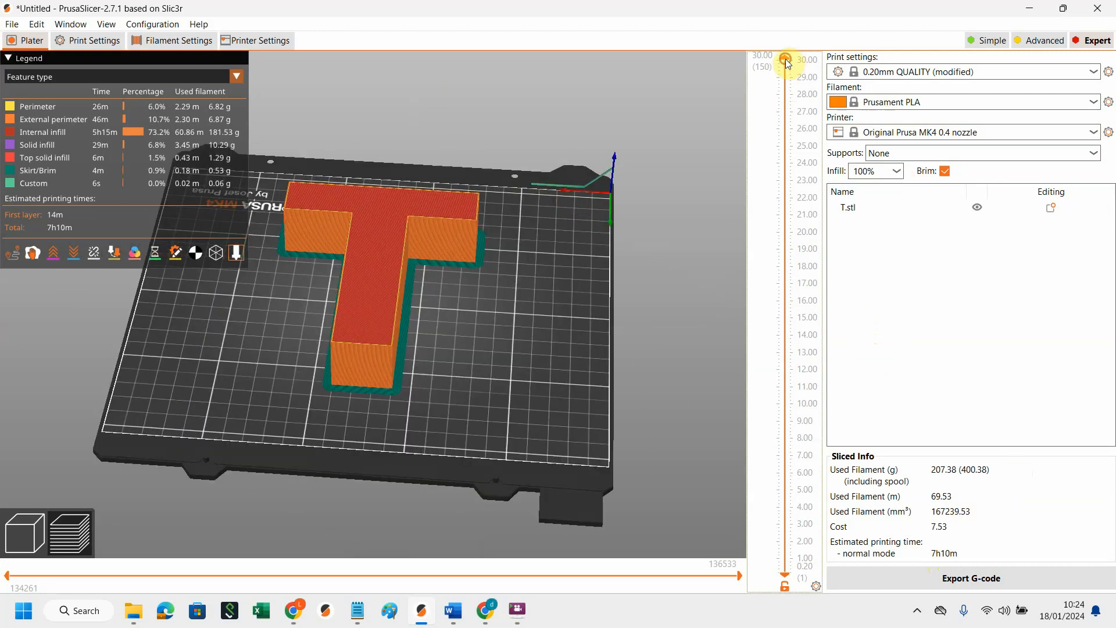
{"action": "mouse_move", "coordinate": [786, 63]}
{"action": "left_mouse_down"}
{"action": "mouse_move", "coordinate": [767, 419]}
{"action": "mouse_move", "coordinate": [776, 75]}
{"action": "left_mouse_up"}
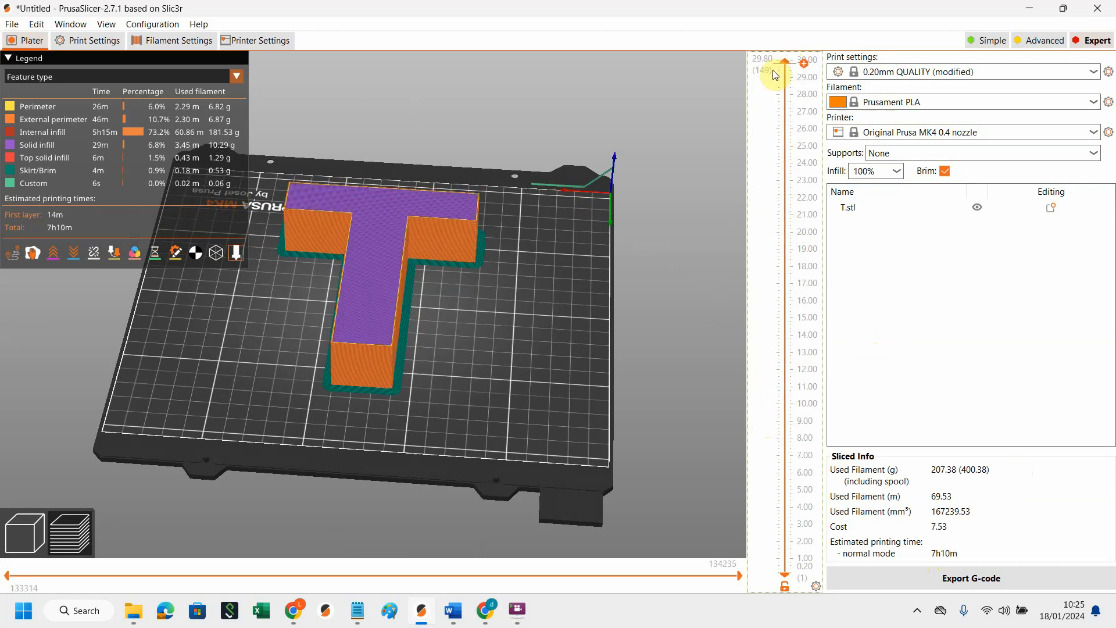
{"action": "scroll", "coordinate": [567, 225], "scroll_direction": "up", "scroll_amount": 6}
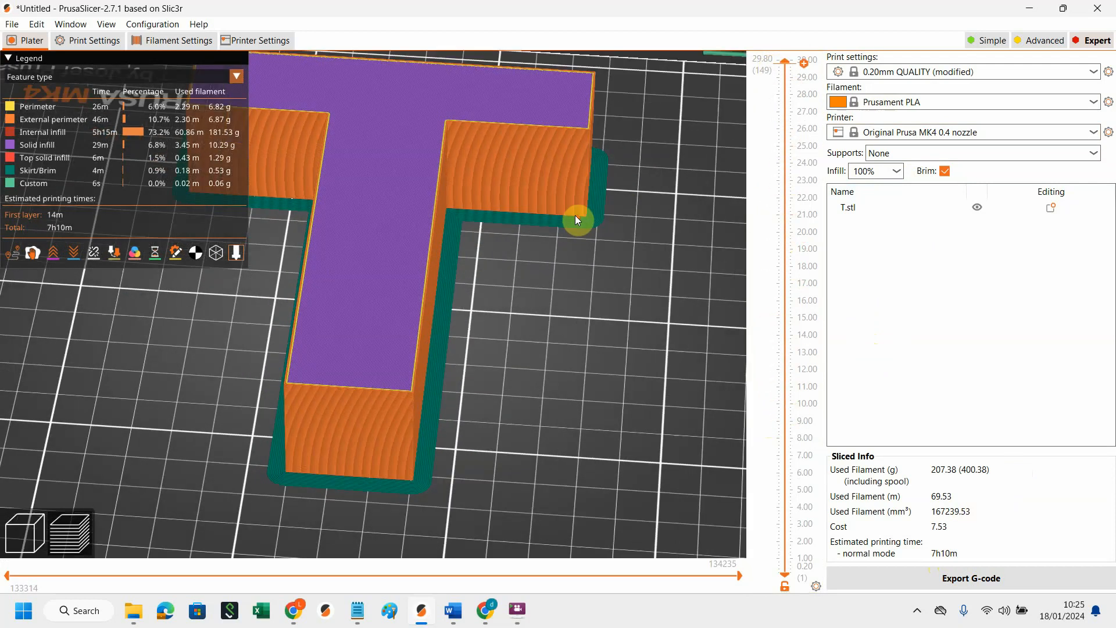
{"action": "mouse_move", "coordinate": [784, 64]}
{"action": "left_mouse_down"}
{"action": "mouse_move", "coordinate": [773, 244]}
{"action": "mouse_move", "coordinate": [791, 52]}
{"action": "left_mouse_up"}
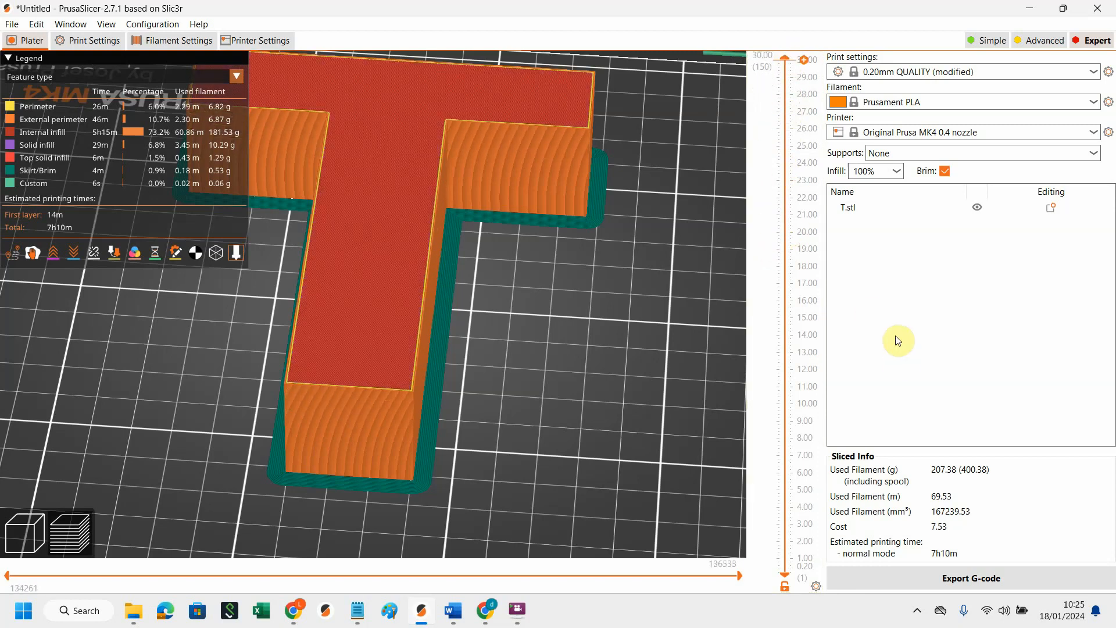
- Set the infill to 20% and slice the T model again
{"action": "left_click", "coordinate": [896, 171]}
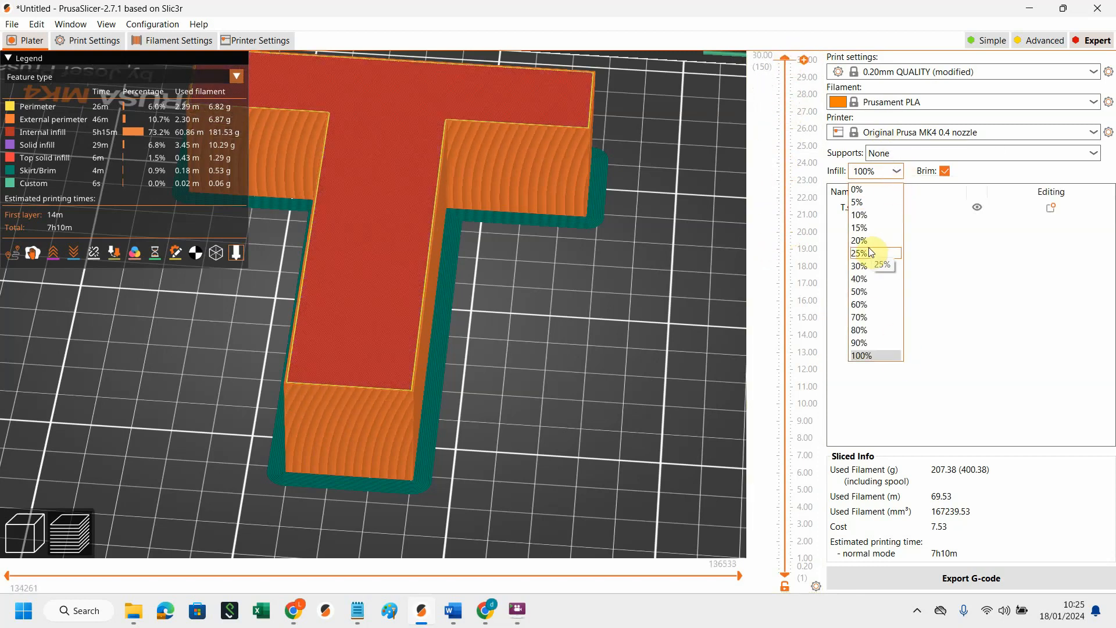
{"action": "left_click", "coordinate": [863, 240]}
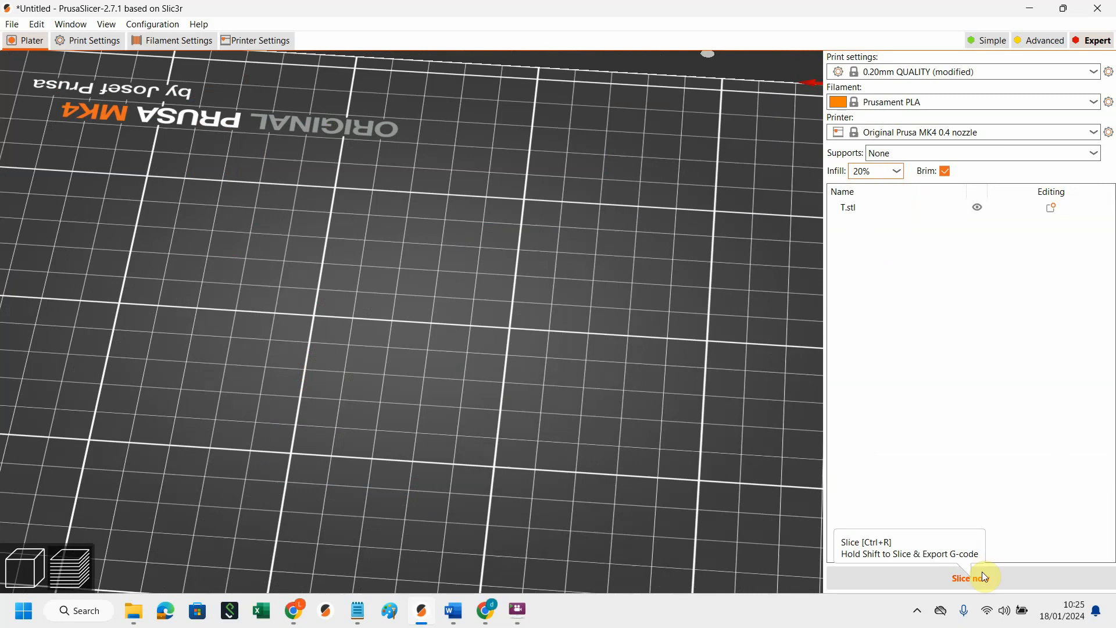
{"action": "left_click", "coordinate": [981, 575]}
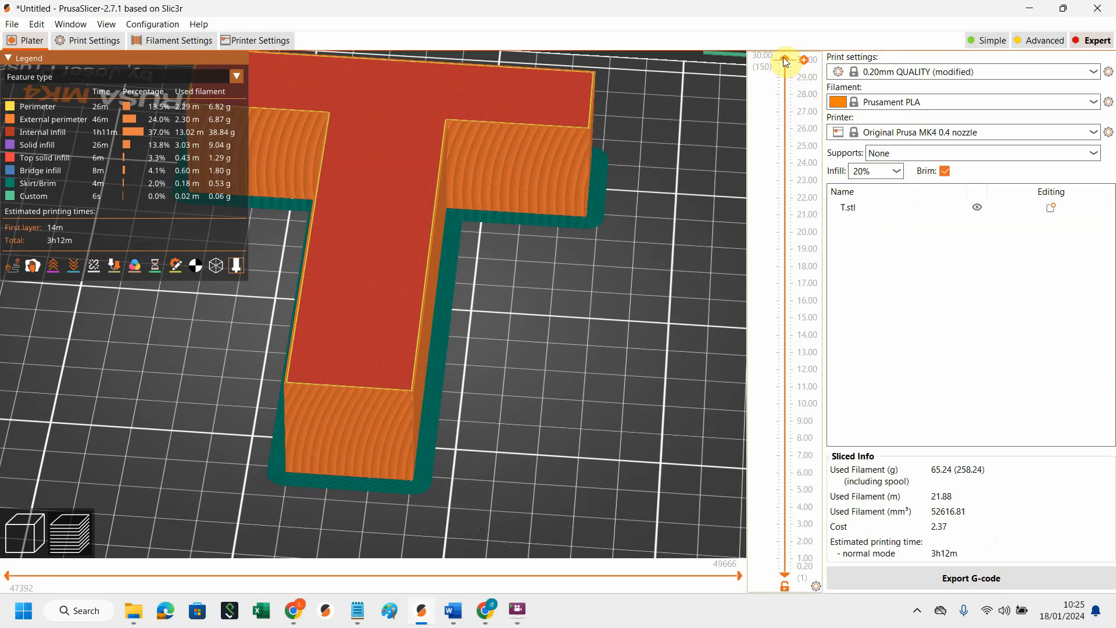
- Examine the internal infill of the sliced T at a height of 23.00 mm, restore all layers and return to the 3D editor view
{"action": "left_click_drag", "start_coordinate": [783, 57], "coordinate": [777, 180]}
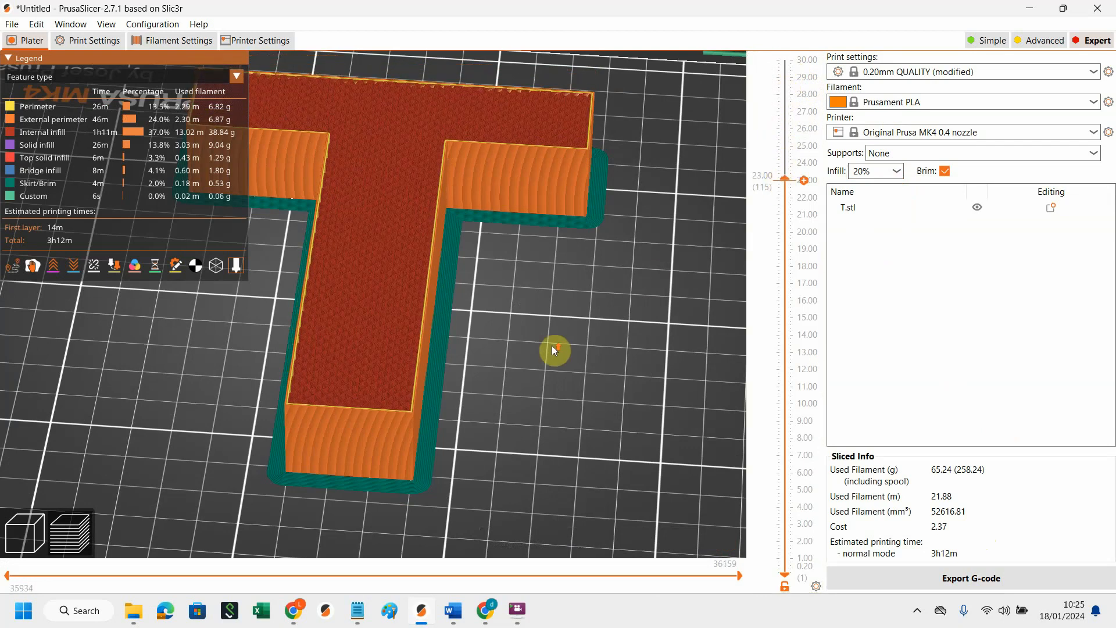
{"action": "scroll", "coordinate": [552, 345], "scroll_direction": "up", "scroll_amount": 5}
{"action": "scroll", "coordinate": [555, 329], "scroll_direction": "up", "scroll_amount": 4}
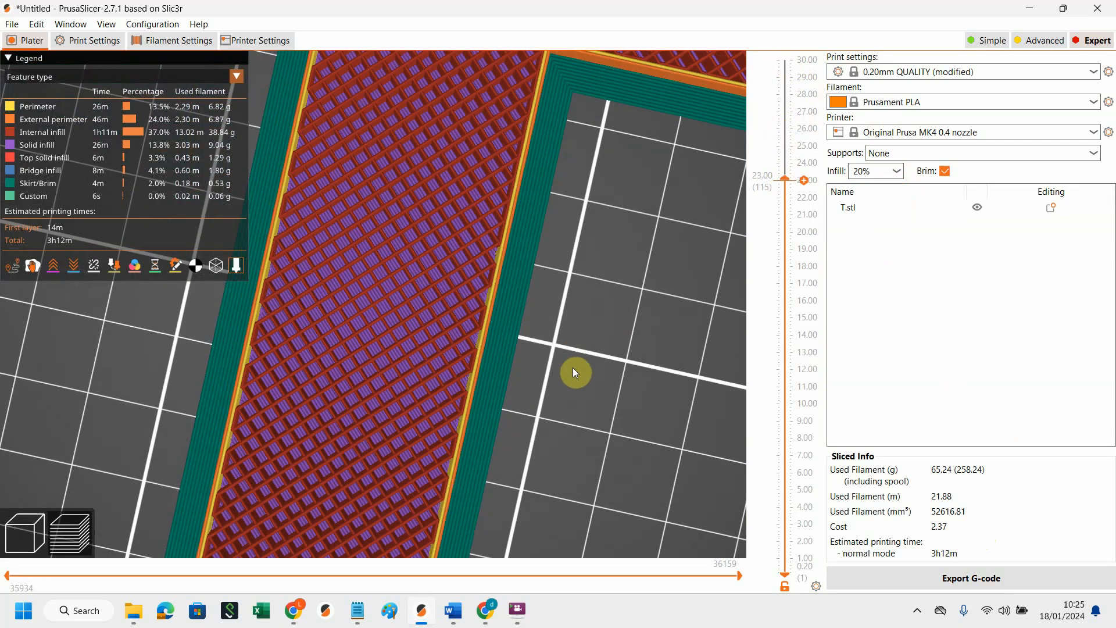
{"action": "left_click_drag", "start_coordinate": [578, 363], "coordinate": [570, 340]}
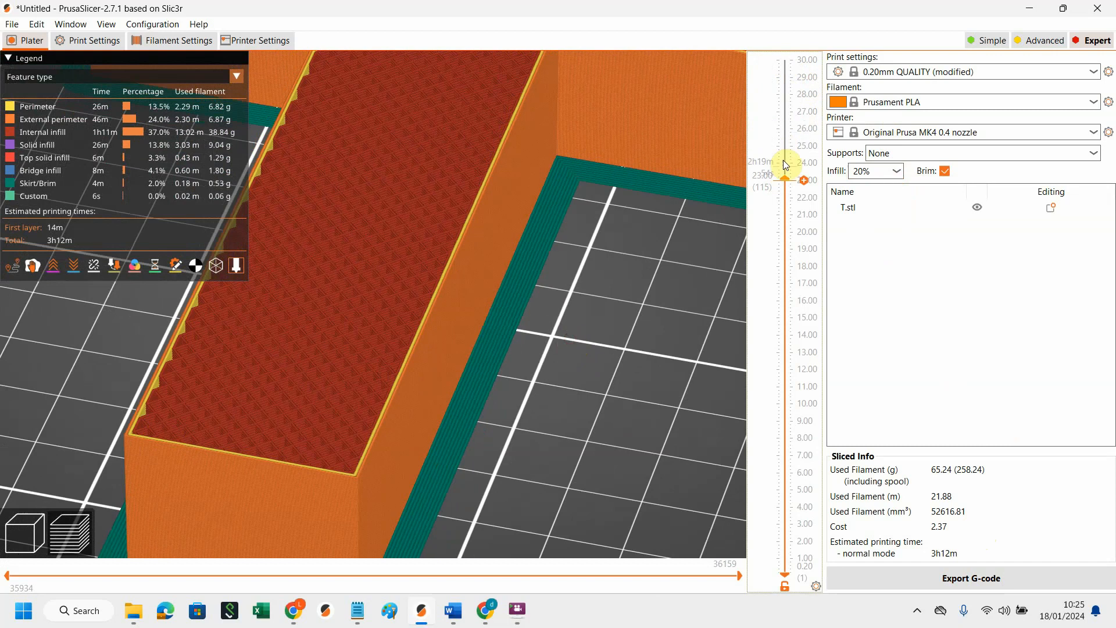
{"action": "left_click_drag", "start_coordinate": [786, 178], "coordinate": [787, 57]}
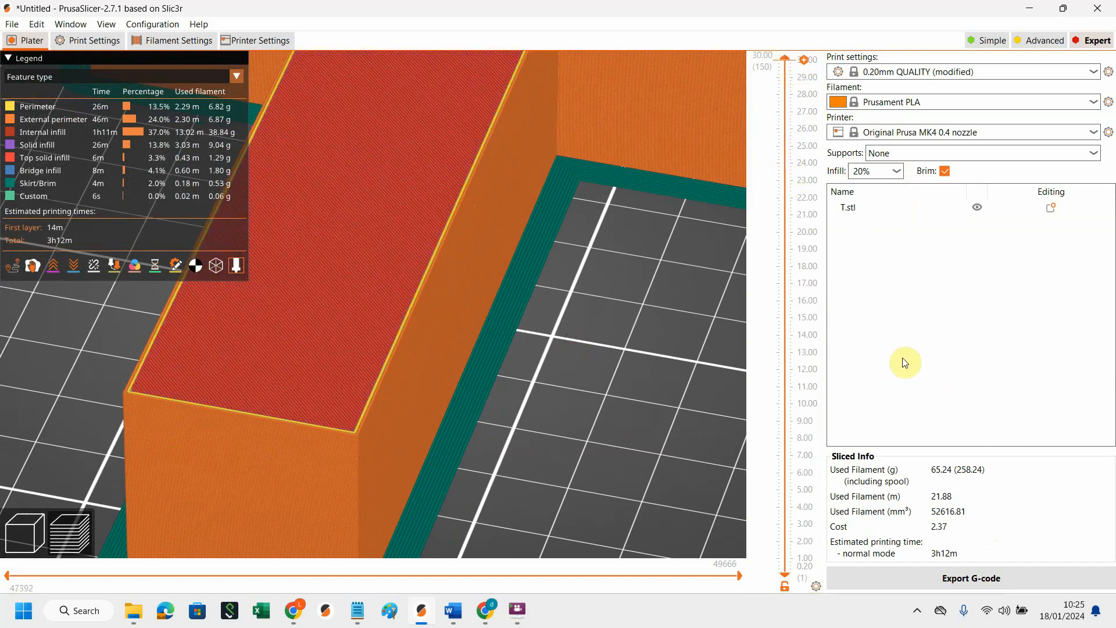
{"action": "scroll", "coordinate": [638, 311], "scroll_direction": "down", "scroll_amount": 6}
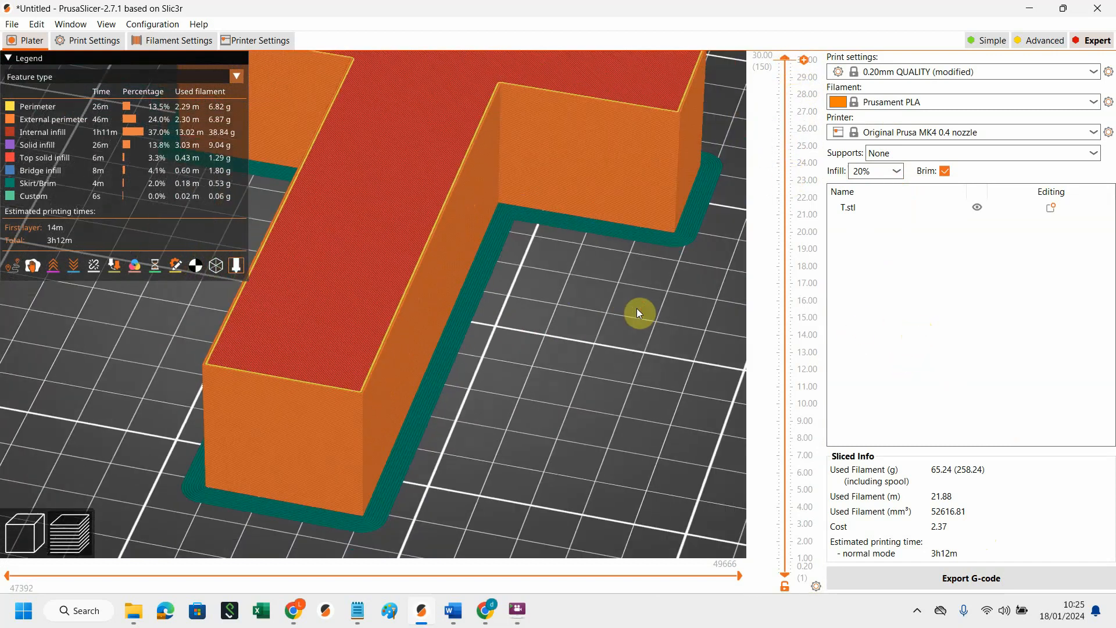
{"action": "scroll", "coordinate": [638, 313], "scroll_direction": "down", "scroll_amount": 3}
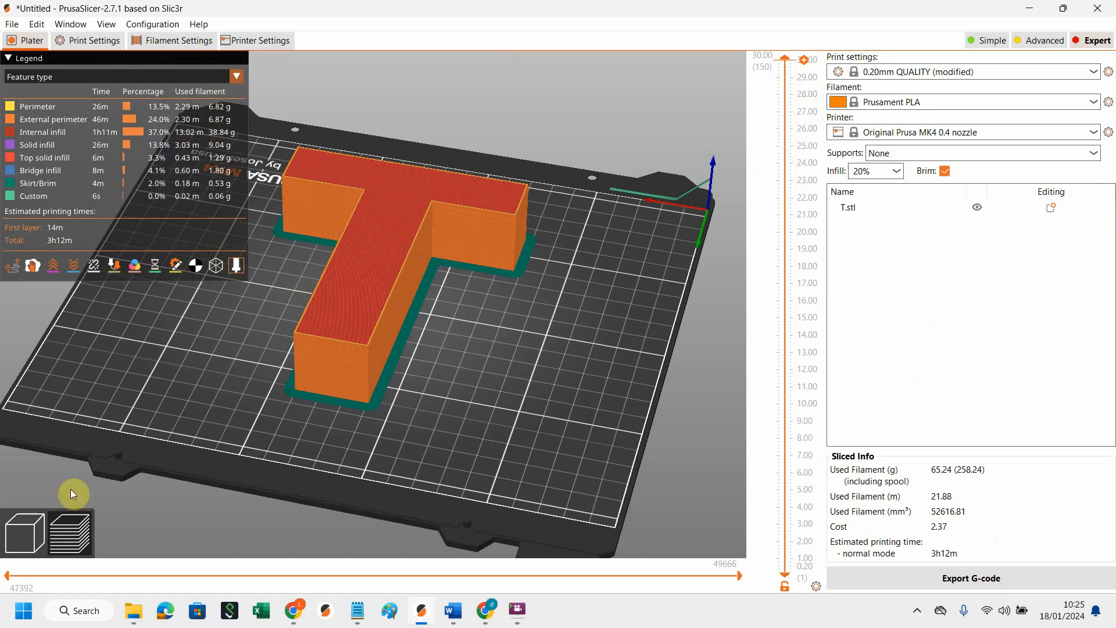
{"action": "left_click", "coordinate": [26, 524]}
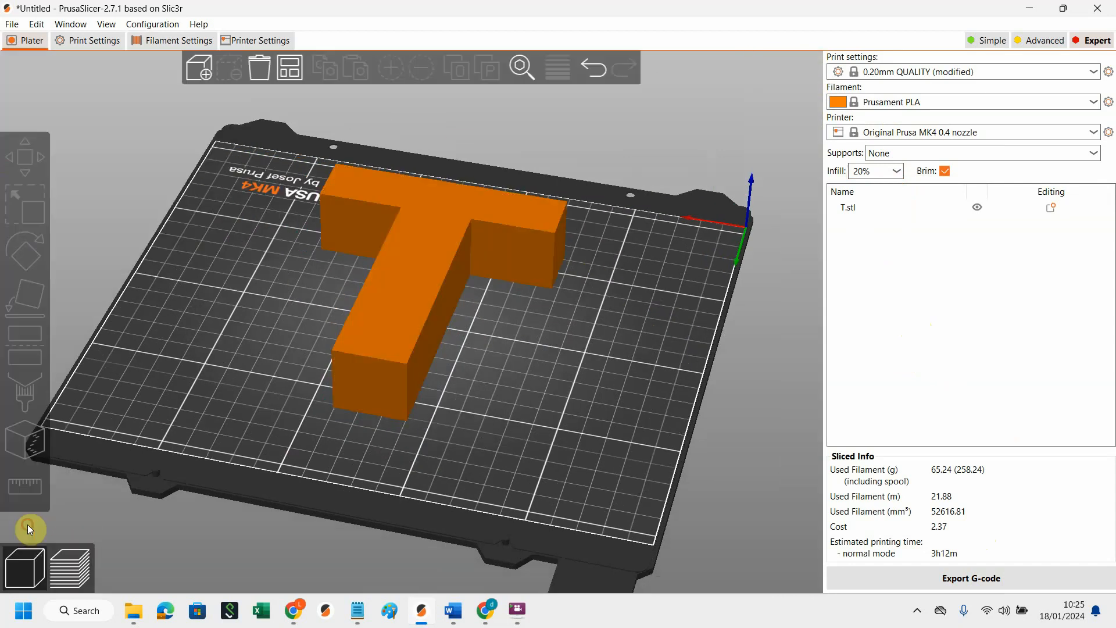
- Export the sliced T model's G-code to the StL folder as T_0.4n_0.2mm_PLA_MK4_3h12m
{"action": "left_click", "coordinate": [199, 70]}
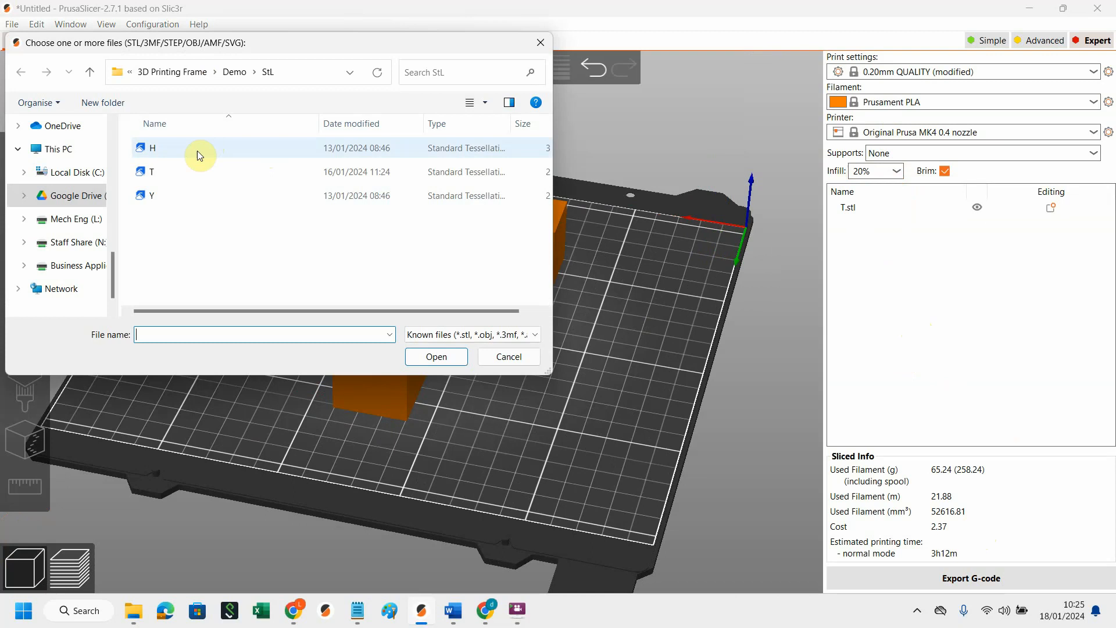
{"action": "left_click", "coordinate": [505, 356]}
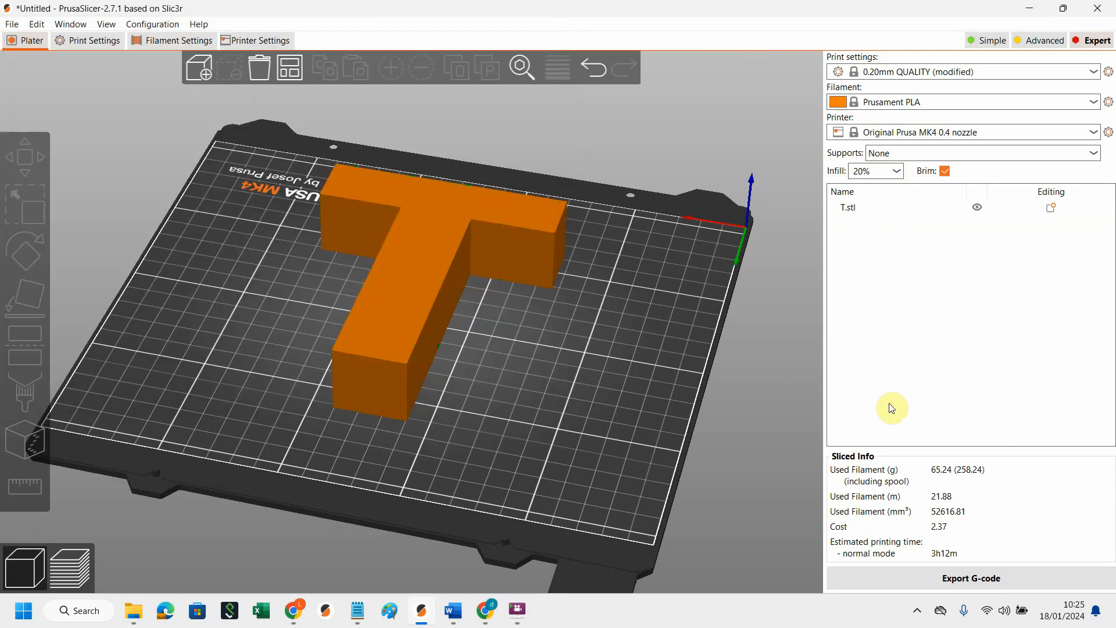
{"action": "left_click", "coordinate": [974, 578]}
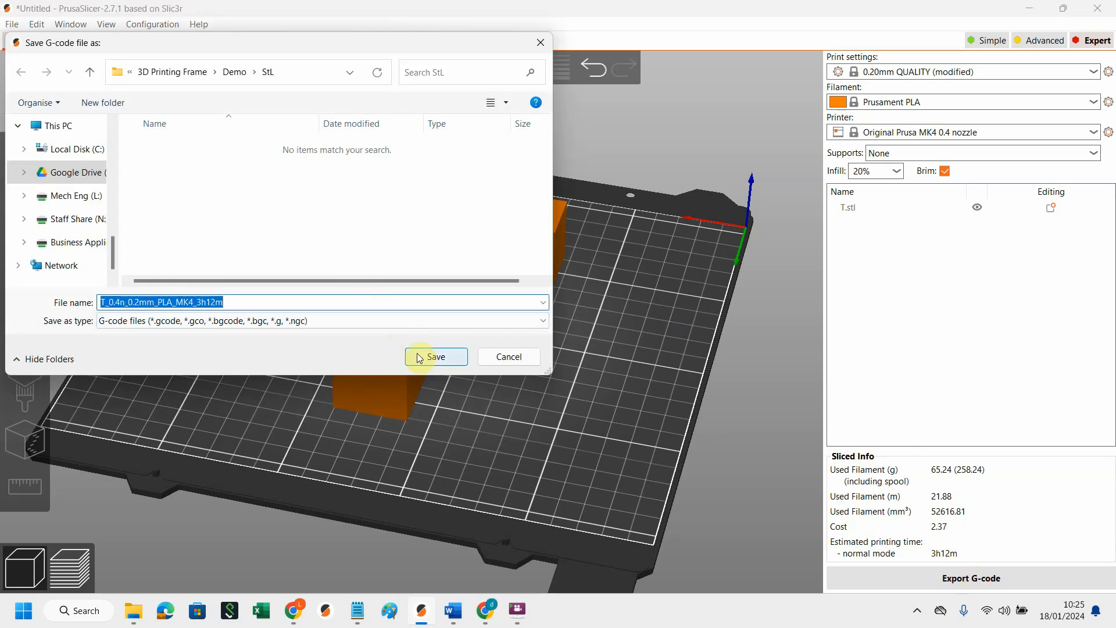
{"action": "left_click", "coordinate": [435, 356]}
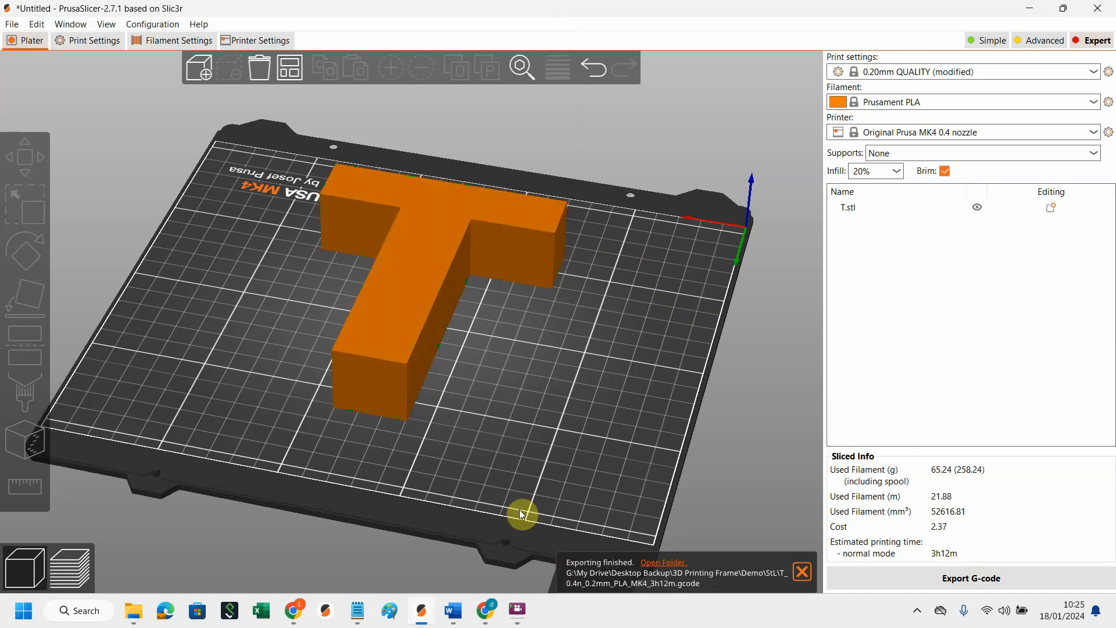
- Switch to 3DPrinterOS in the browser and upload T_0.4n_0.2mm_PLA_MK4_3h12m.gcode from the StL folder to My Files
{"action": "left_click", "coordinate": [491, 614]}
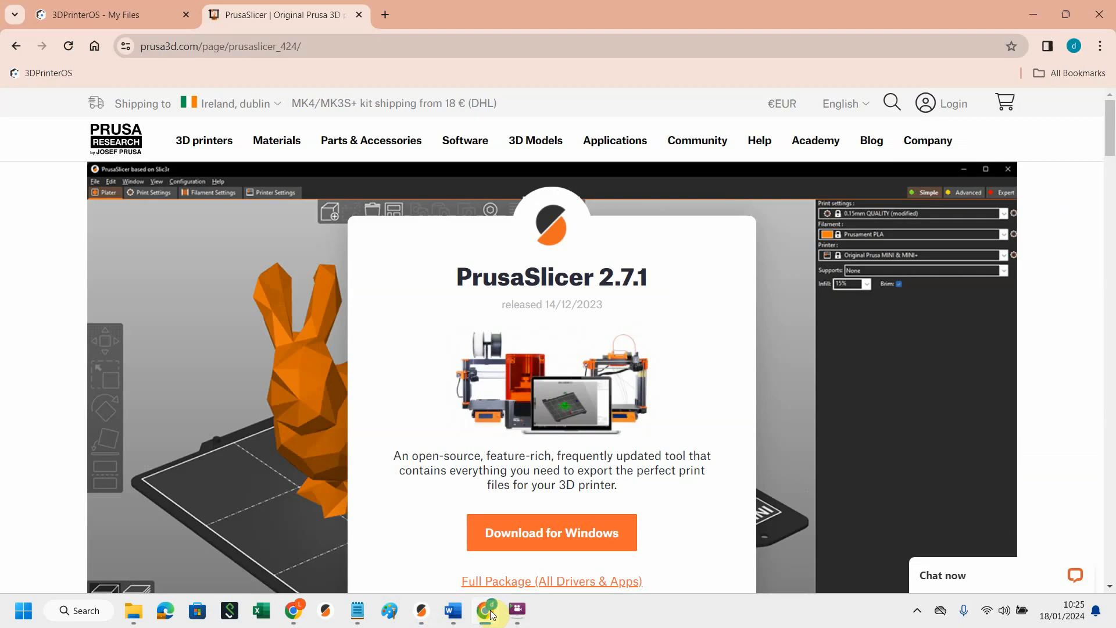
{"action": "left_click", "coordinate": [86, 19]}
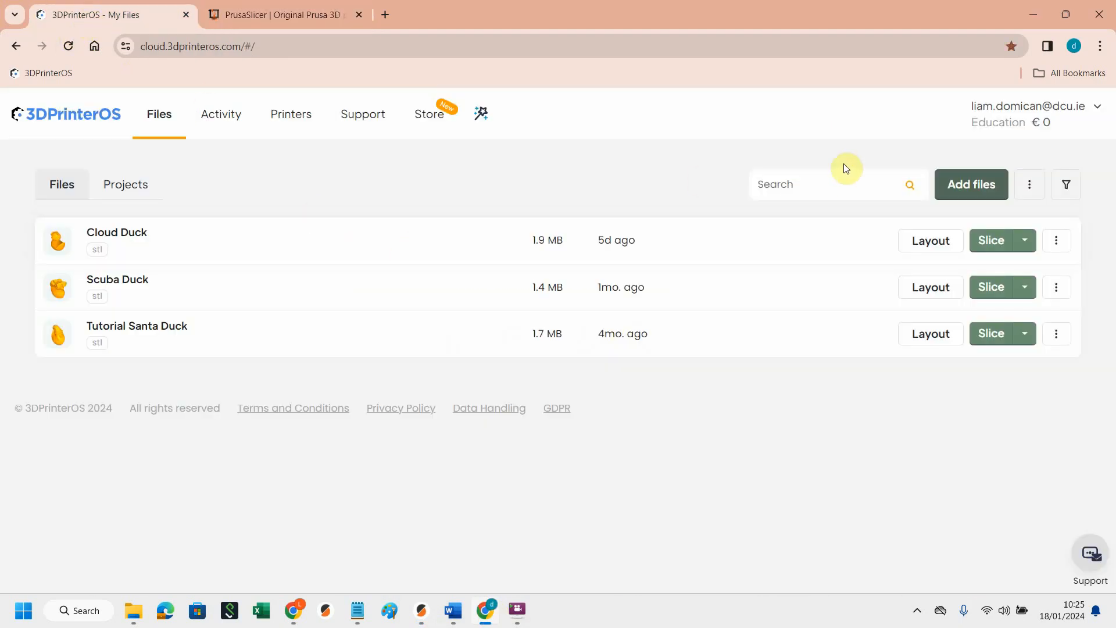
{"action": "left_click", "coordinate": [957, 191]}
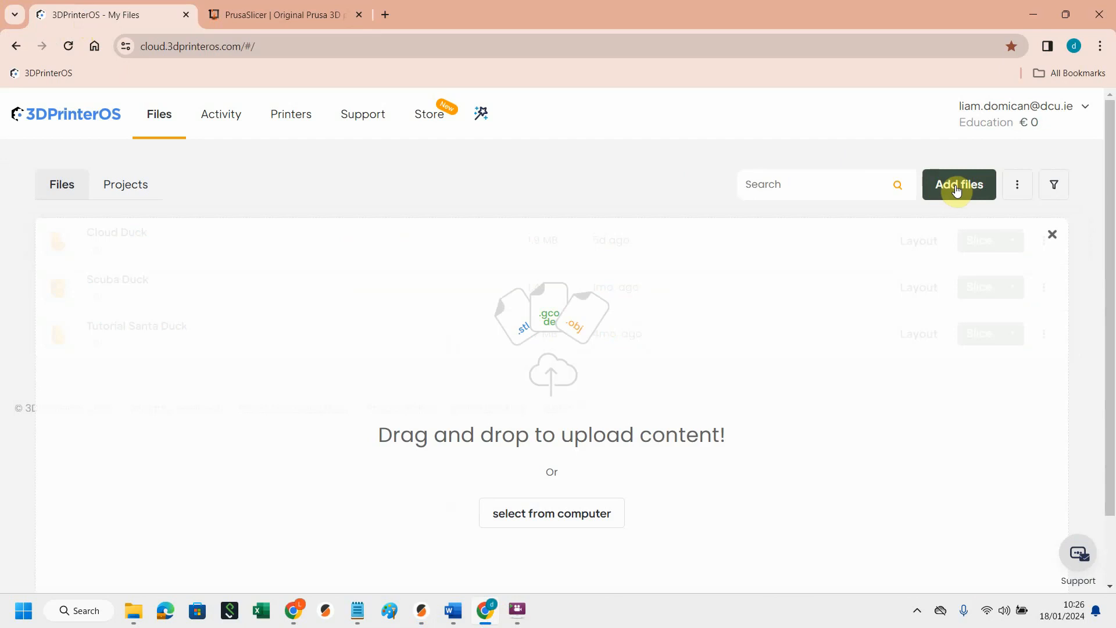
{"action": "left_click", "coordinate": [580, 511]}
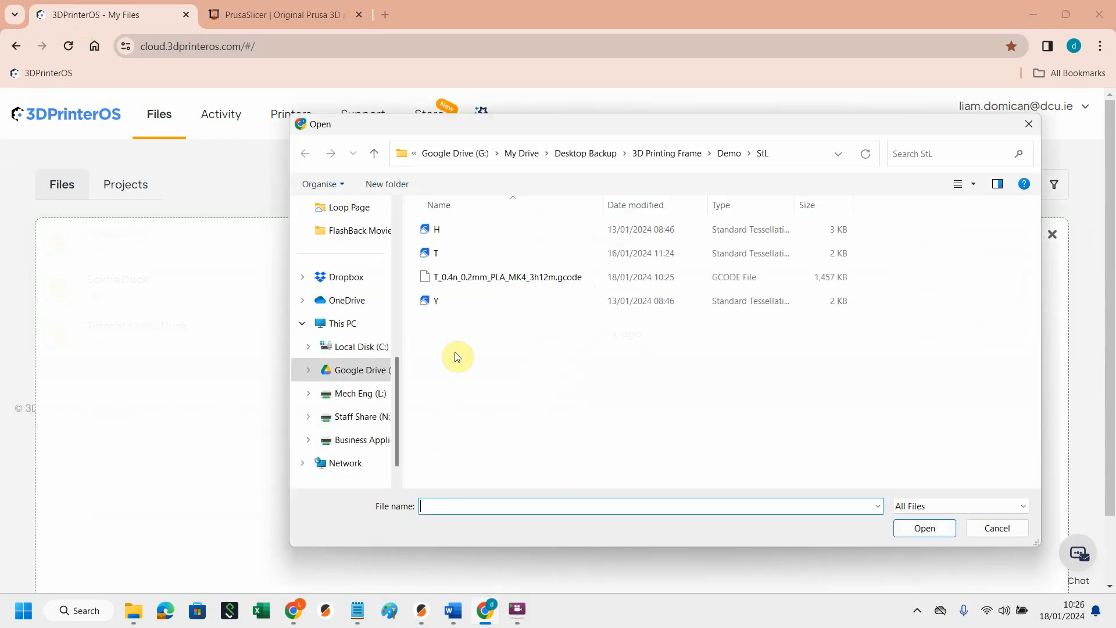
{"action": "left_click", "coordinate": [476, 279]}
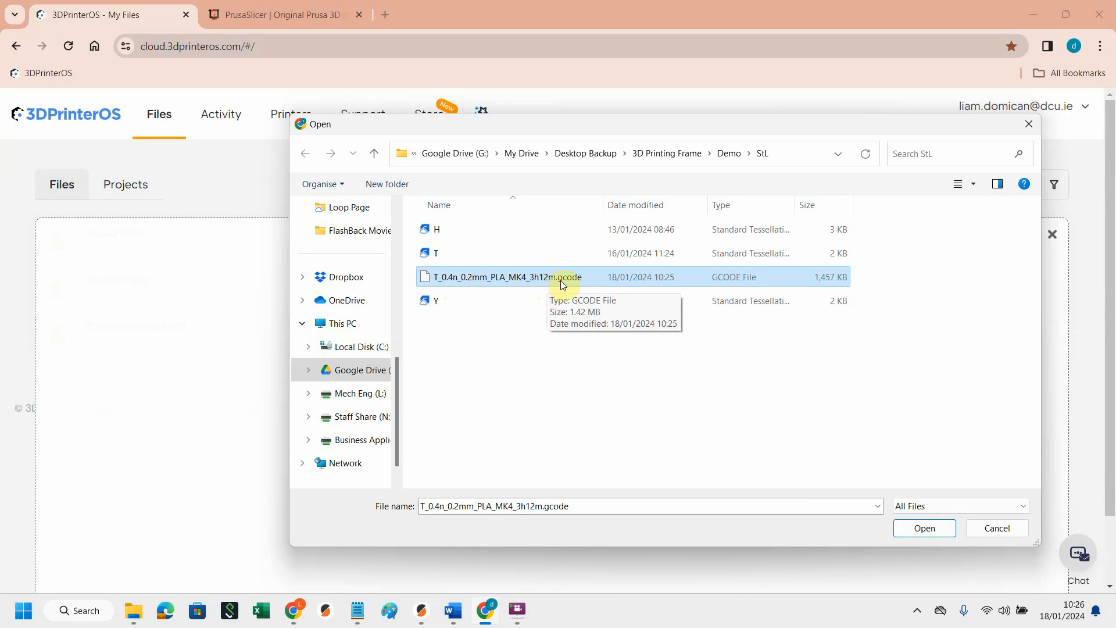
{"action": "left_click", "coordinate": [924, 525]}
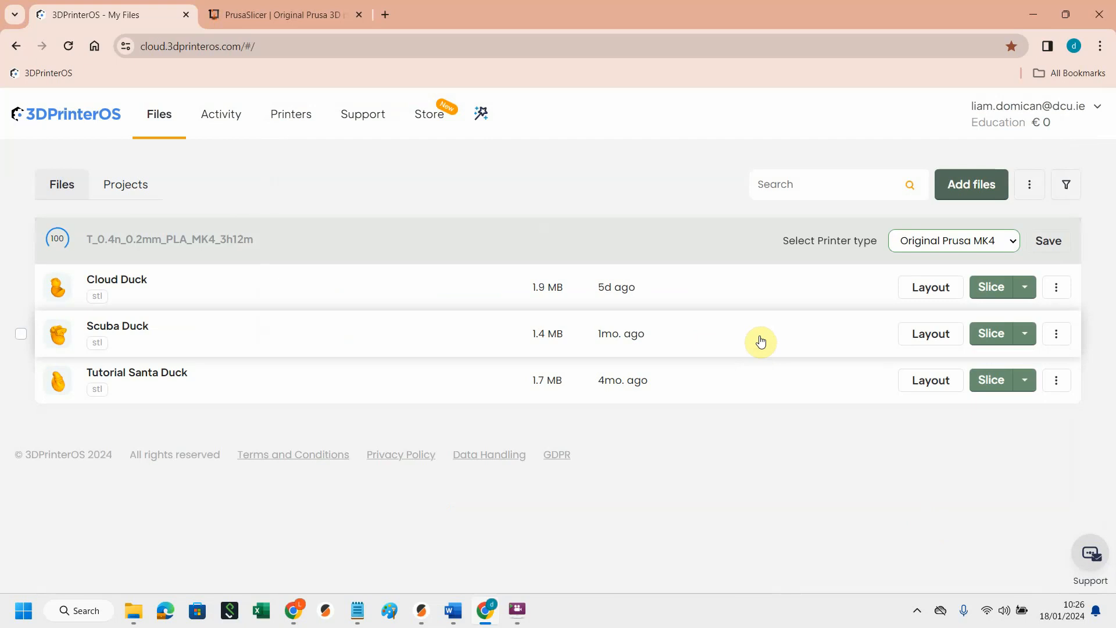
- Assign the printer type Original Prusa MK4 to the uploaded G-code file and save it
{"action": "left_click", "coordinate": [1012, 244]}
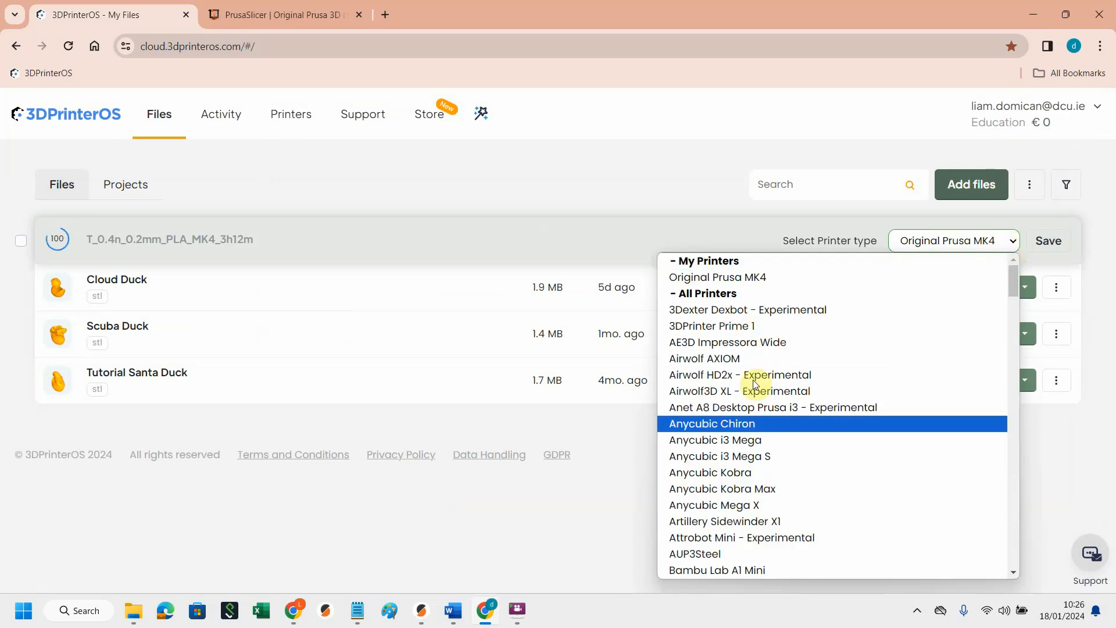
{"action": "left_click", "coordinate": [745, 277]}
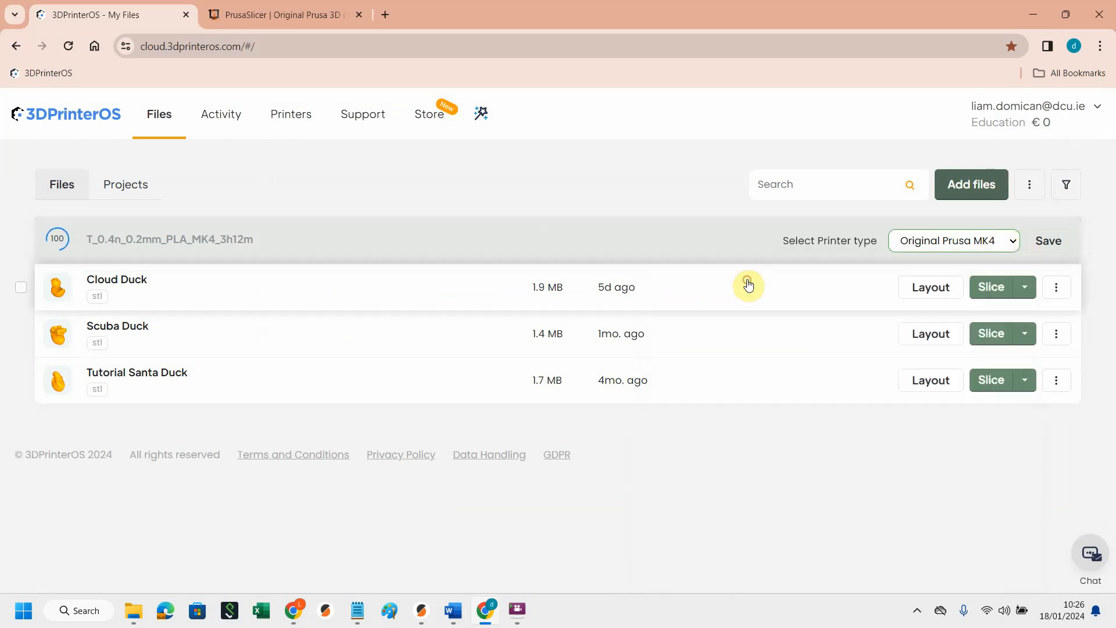
{"action": "left_click", "coordinate": [1043, 244]}
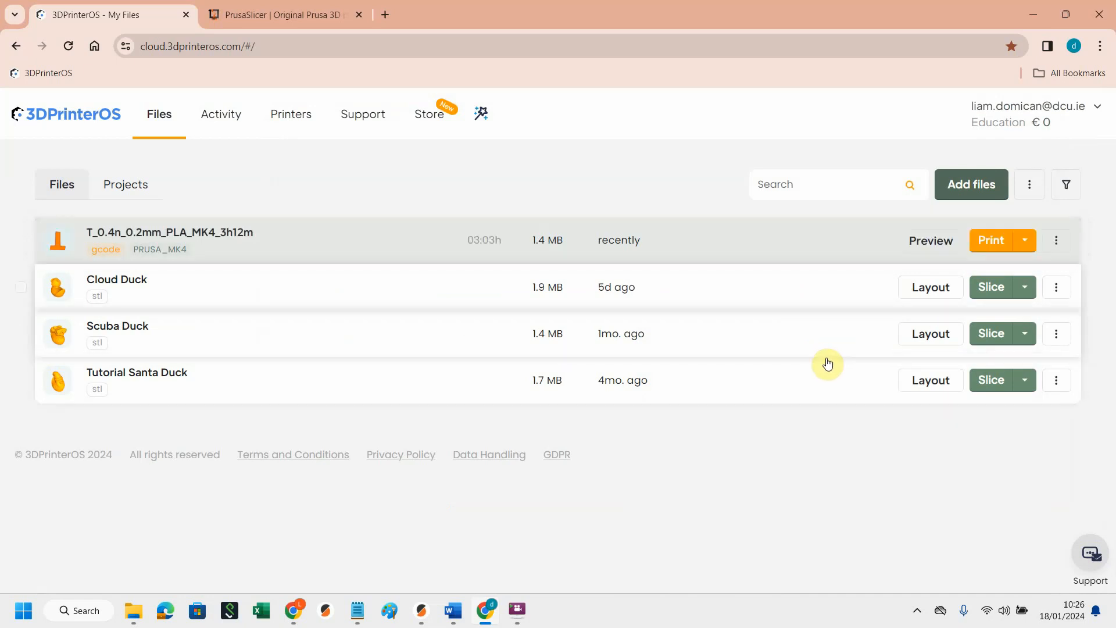
- Open the print dialog with the list of available printers for the uploaded T G-code file
{"action": "left_click", "coordinate": [987, 247]}
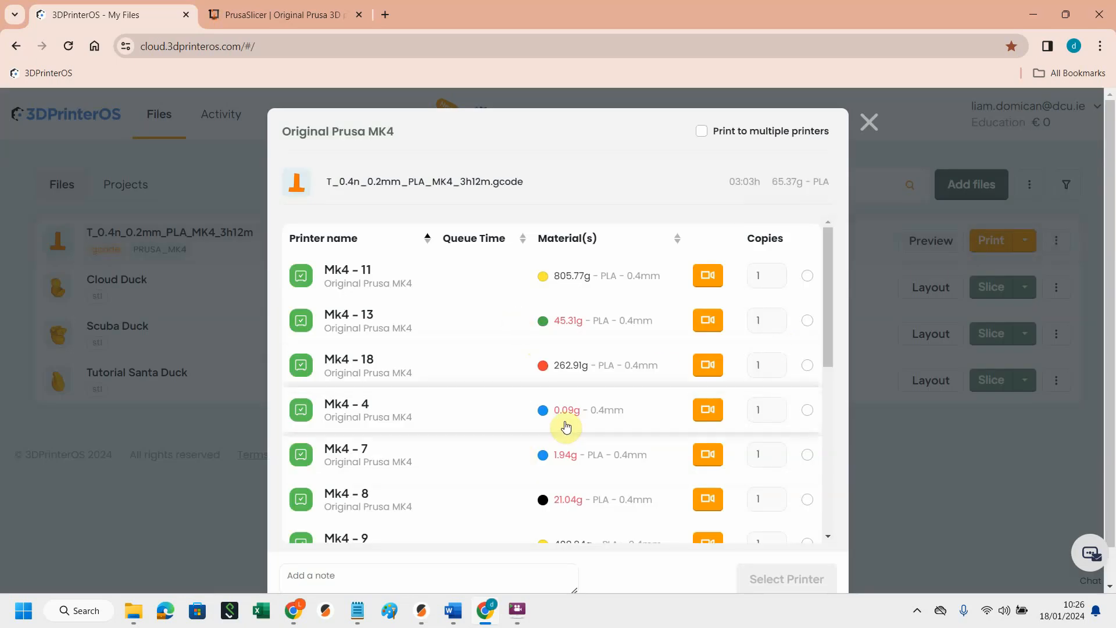